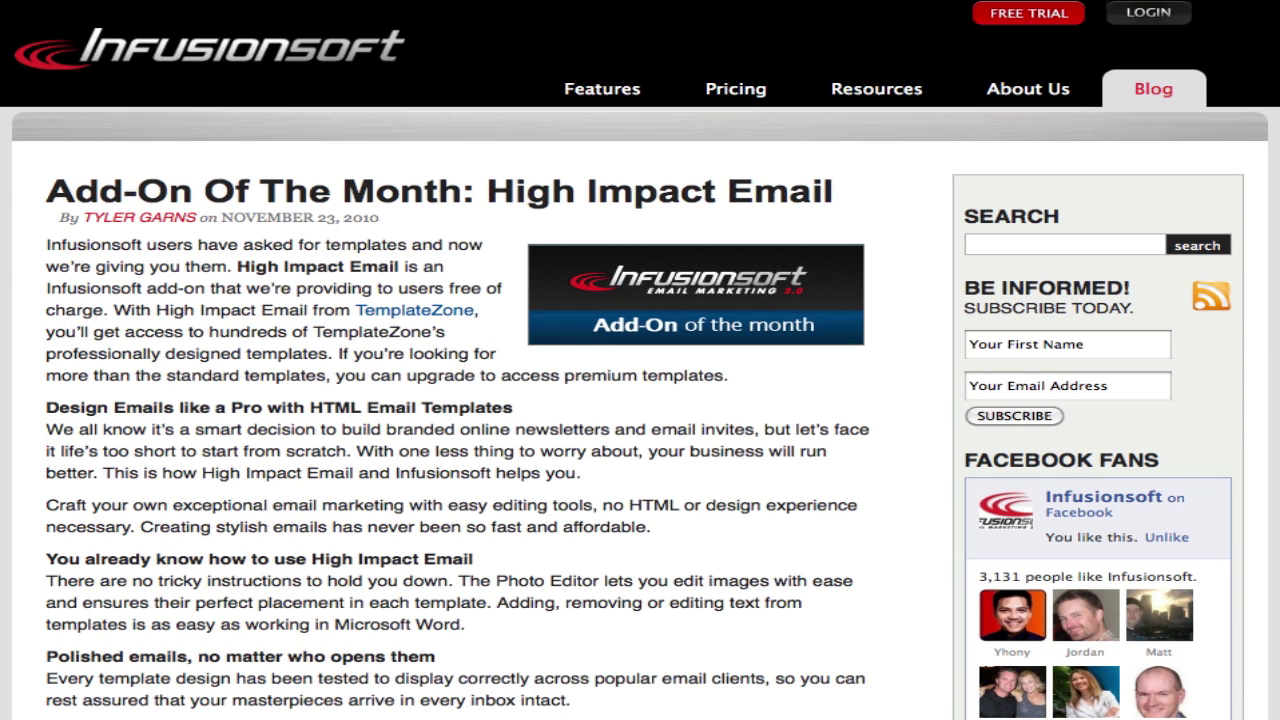
# - Scroll down the High Impact Email post to the readers' comments asking for a Mac version
pyautogui.scroll(-15, 640, 375)
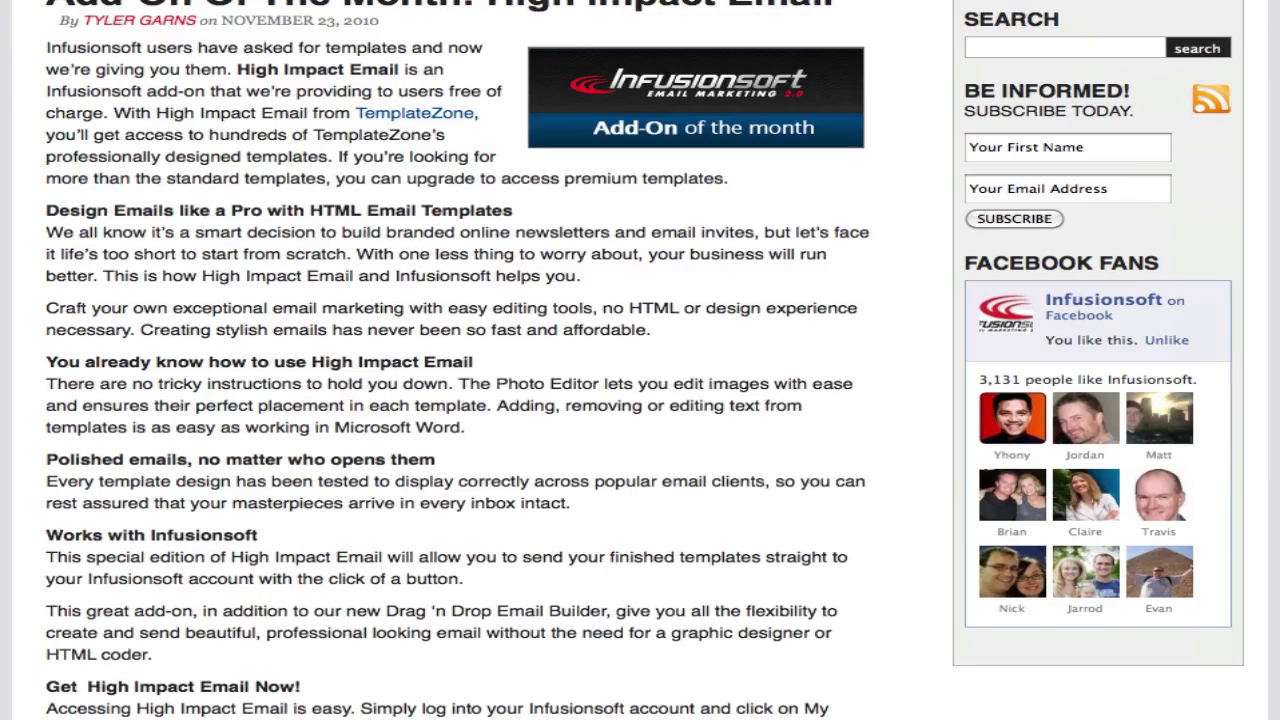
pyautogui.scroll(-12, 460, 375)
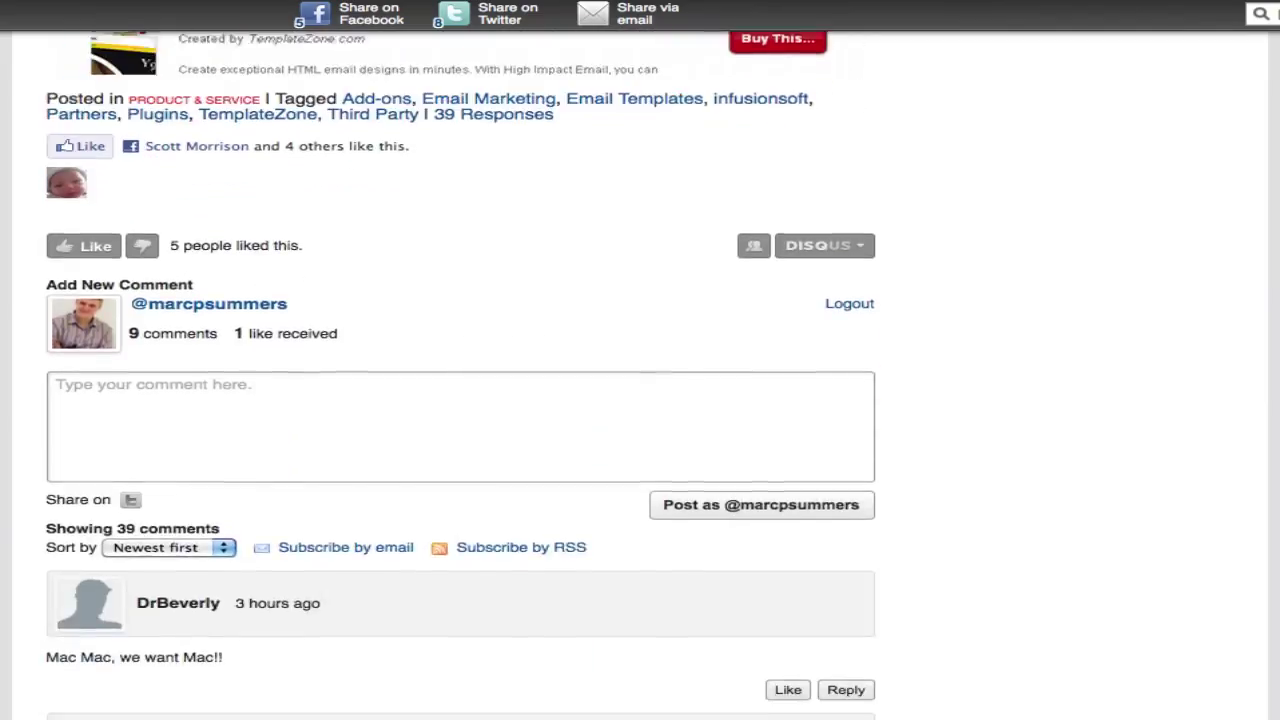
pyautogui.scroll(-10, 460, 390)
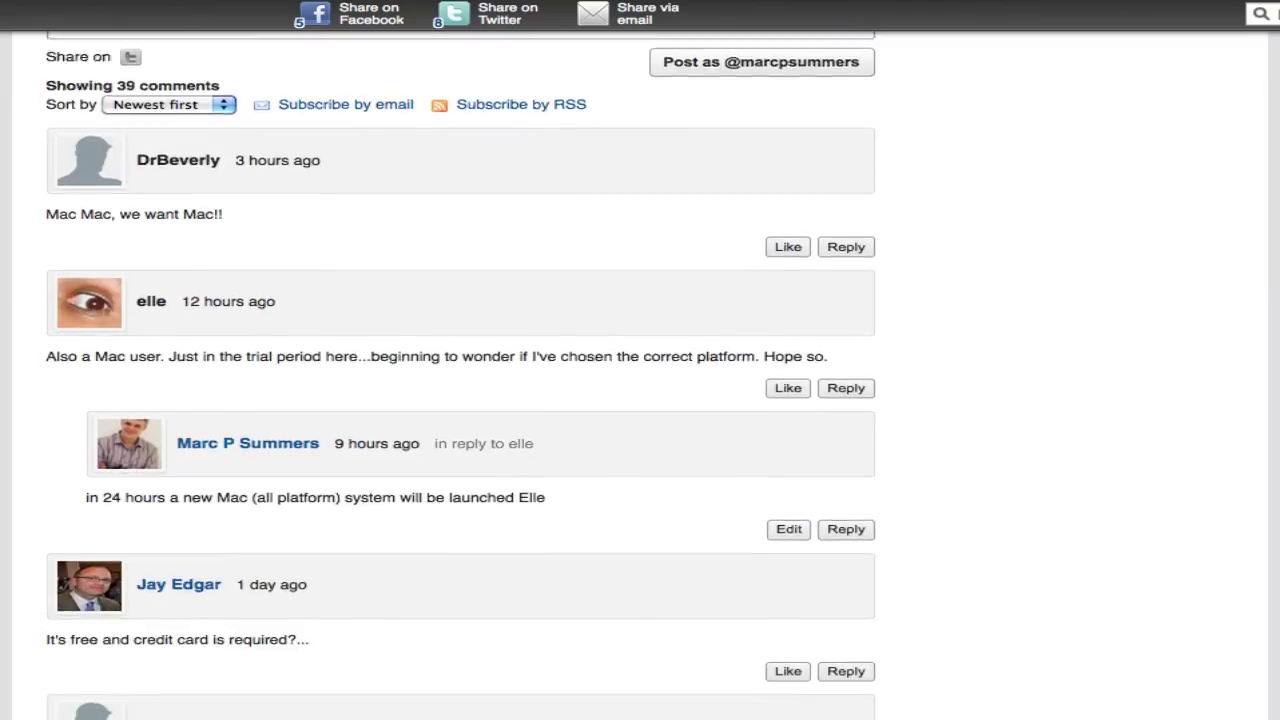
pyautogui.scroll(-10, 460, 375)
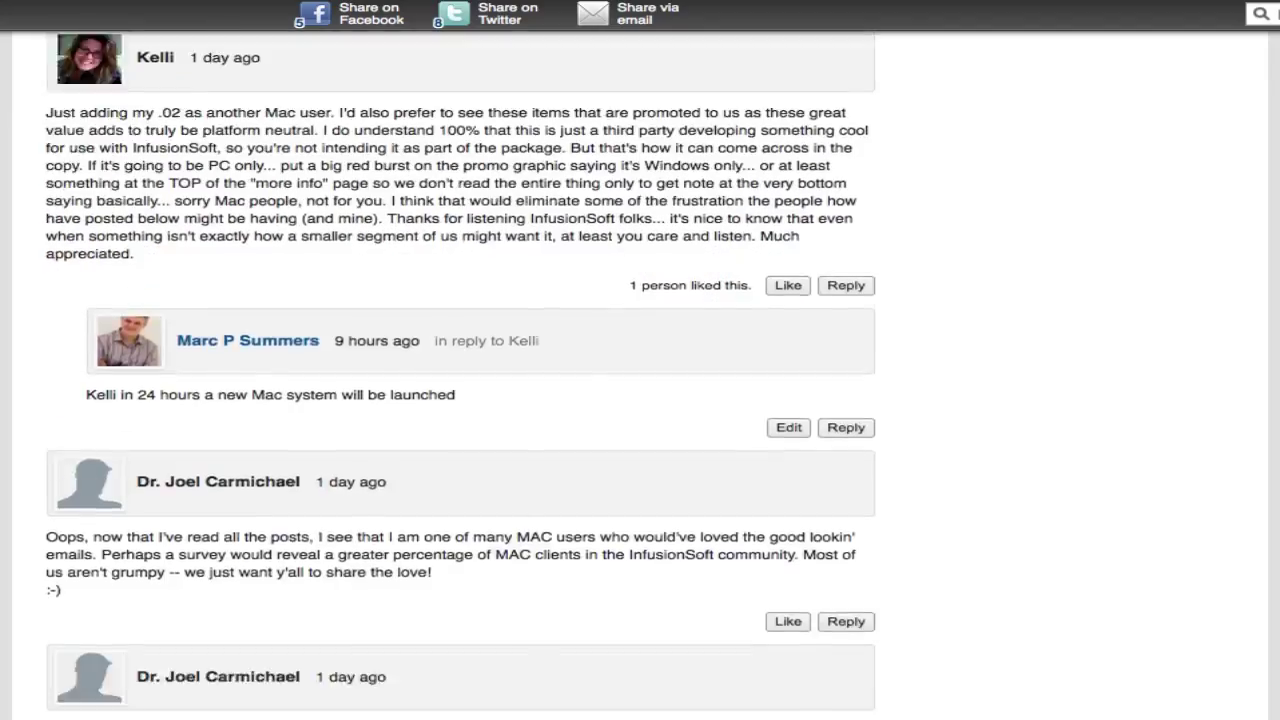
pyautogui.scroll(-5, 460, 375)
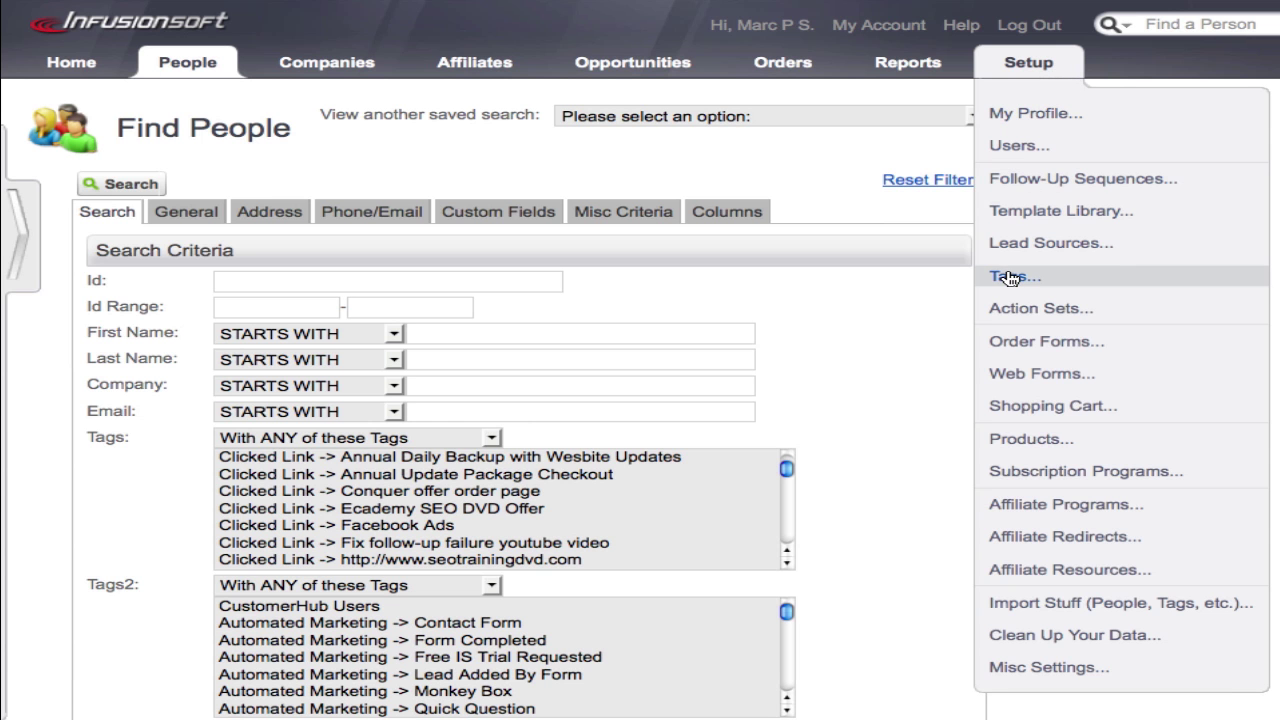
# - Open the contact Tags list from Infusionsoft's setup options
pyautogui.click(1010, 278)
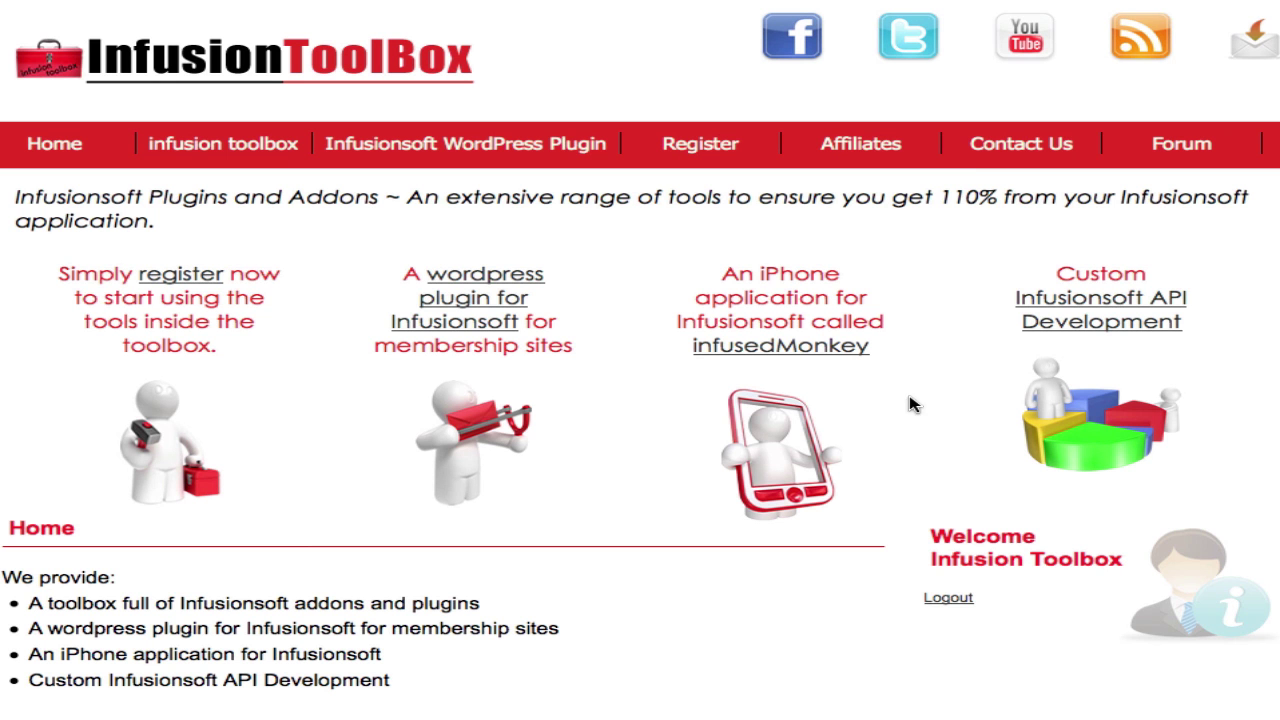
# - Open the Email 2 Infusion tool, select its example sending address, and switch to Mail
pyautogui.moveTo(221, 152)
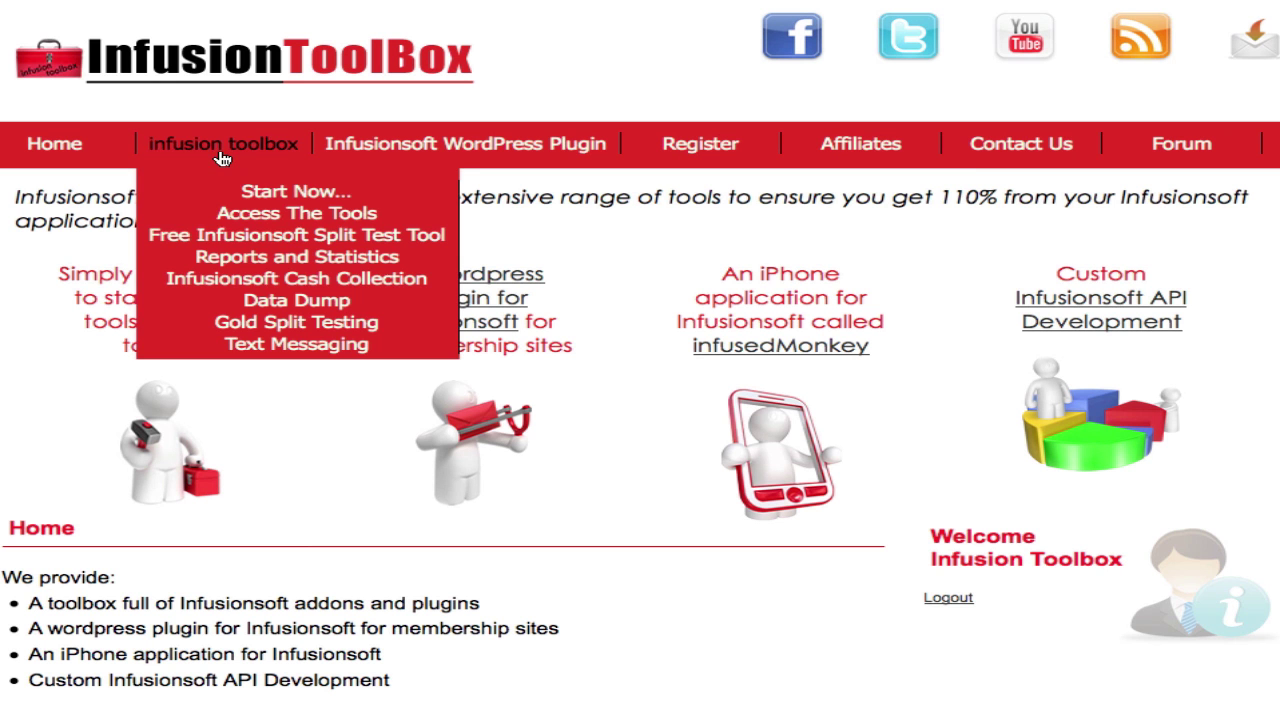
pyautogui.click(257, 216)
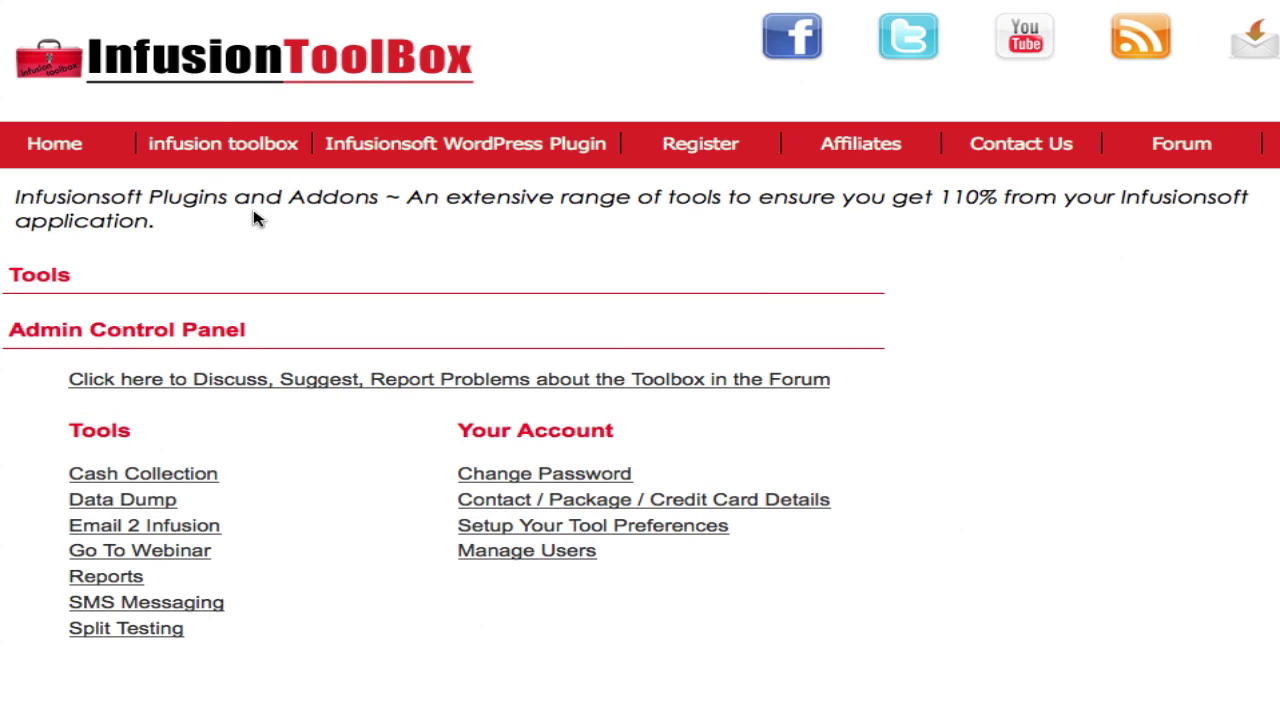
pyautogui.click(165, 528)
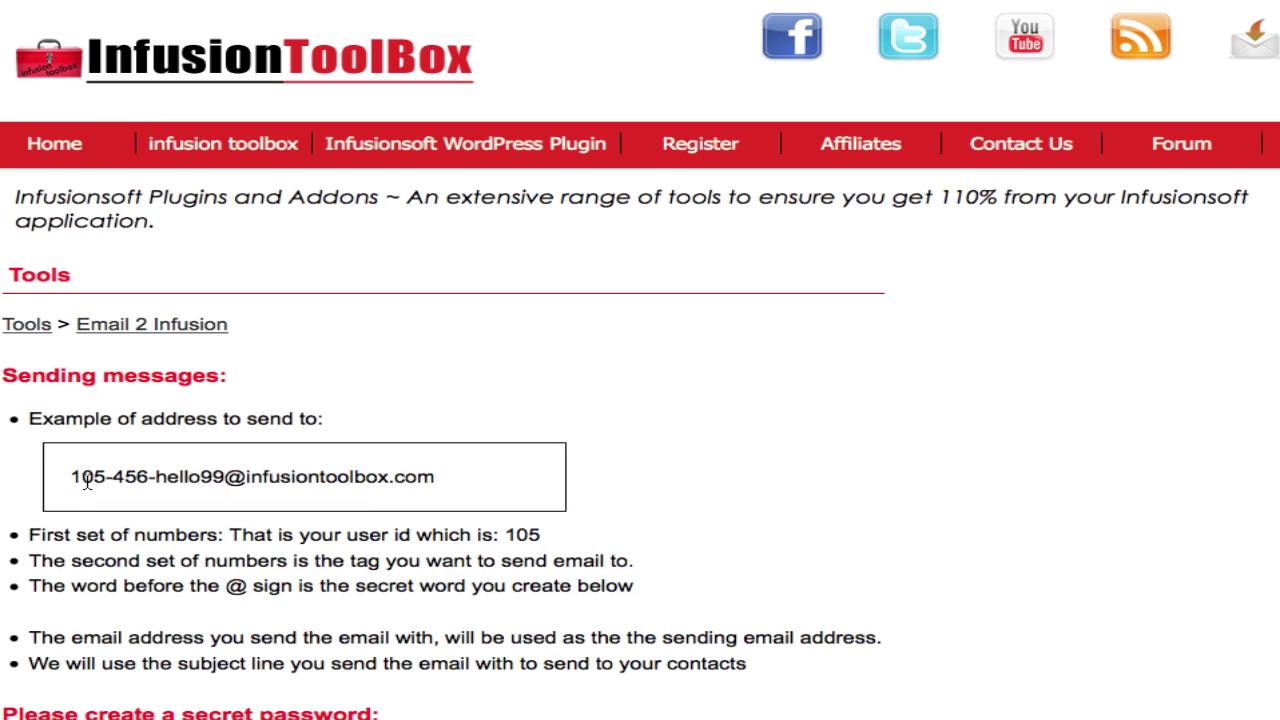
pyautogui.moveTo(73, 476); pyautogui.dragTo(424, 486)
pyautogui.press('super+c')
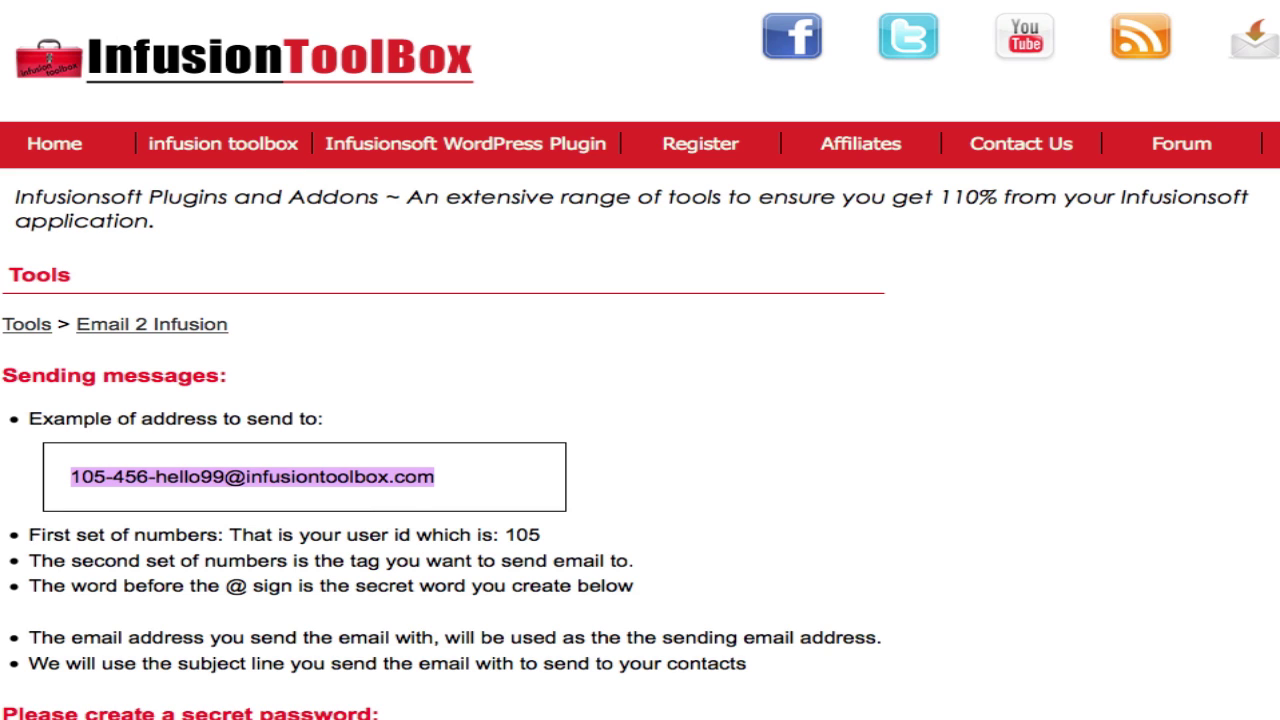
pyautogui.hotkey('ctrl', 'Left')
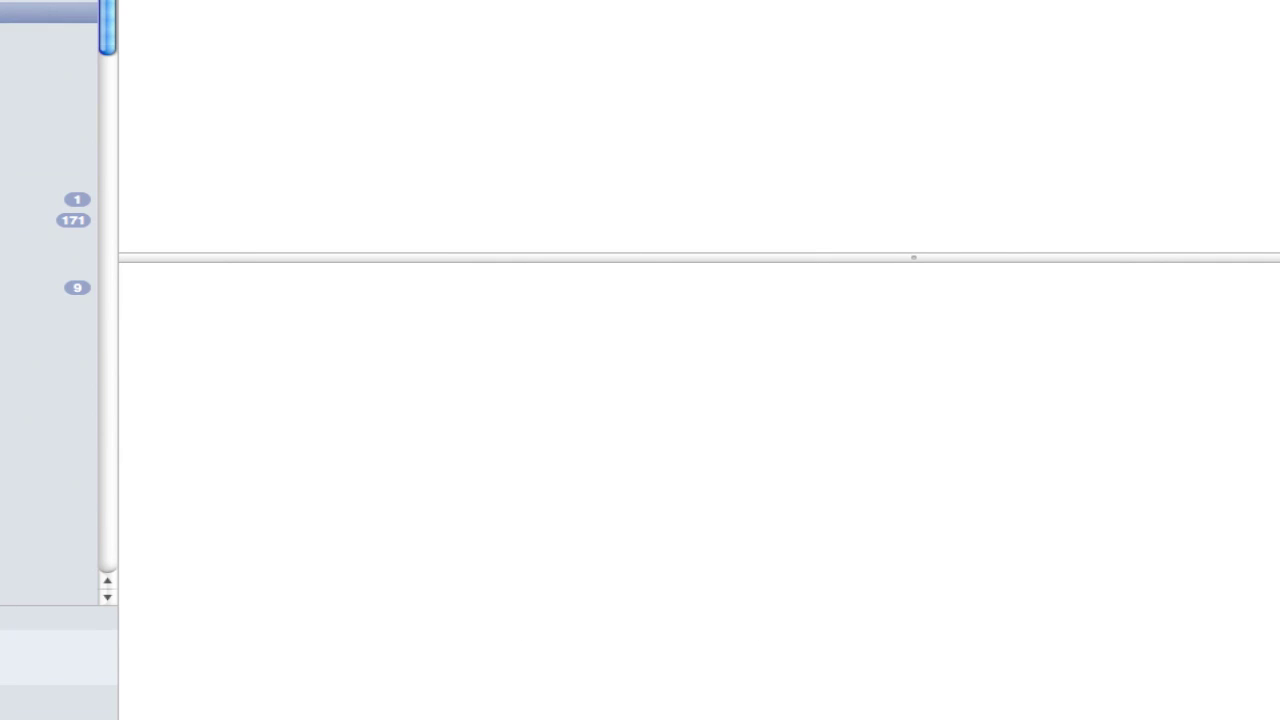
# - Start a new message to the pasted toolbox address, changing tag 456 to 764
pyautogui.press('super+n')
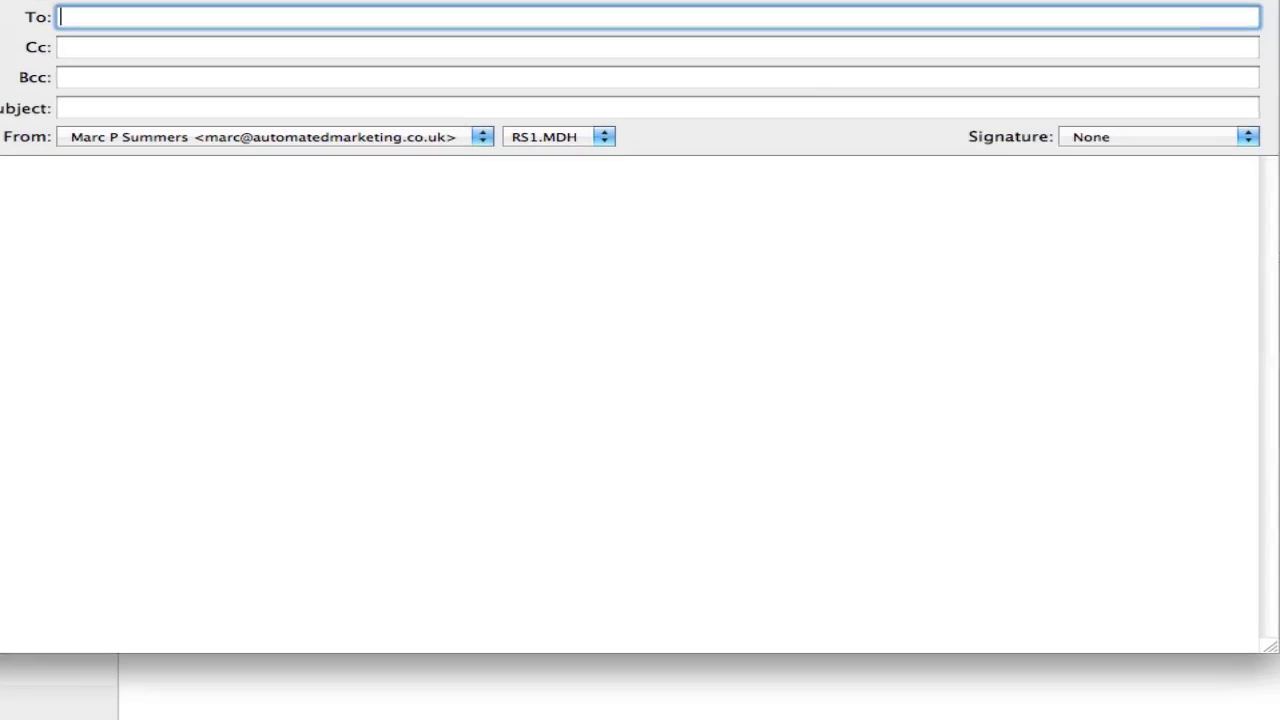
pyautogui.press('super+v')
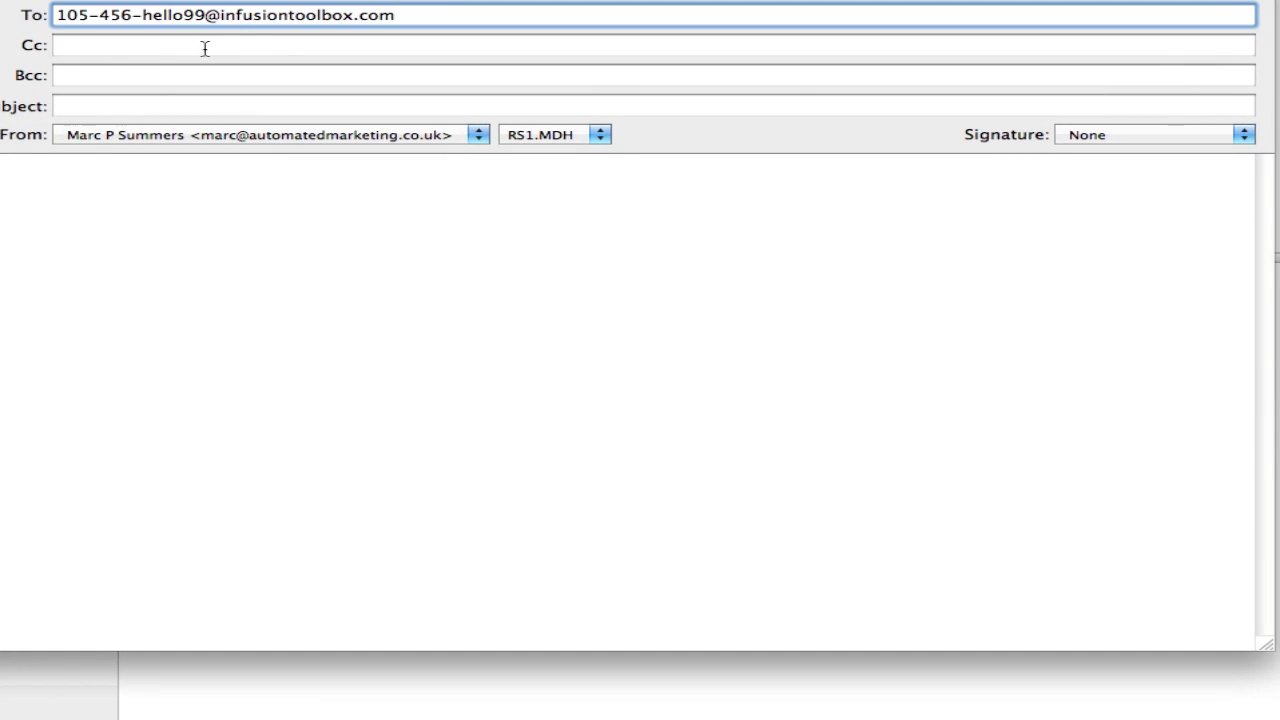
pyautogui.moveTo(133, 16); pyautogui.dragTo(101, 17)
pyautogui.write('764')
# - Enter the subject 'A compelling subject...'
pyautogui.click(108, 106)
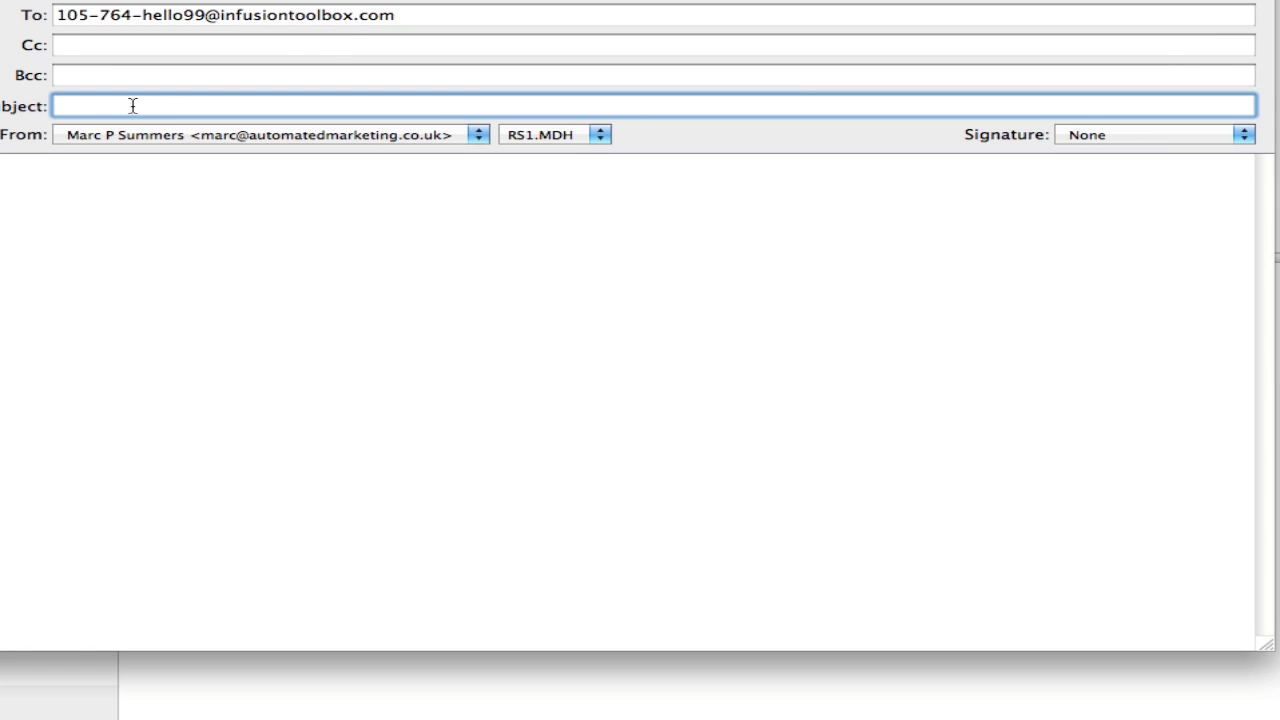
pyautogui.write('A compelling subjecting')
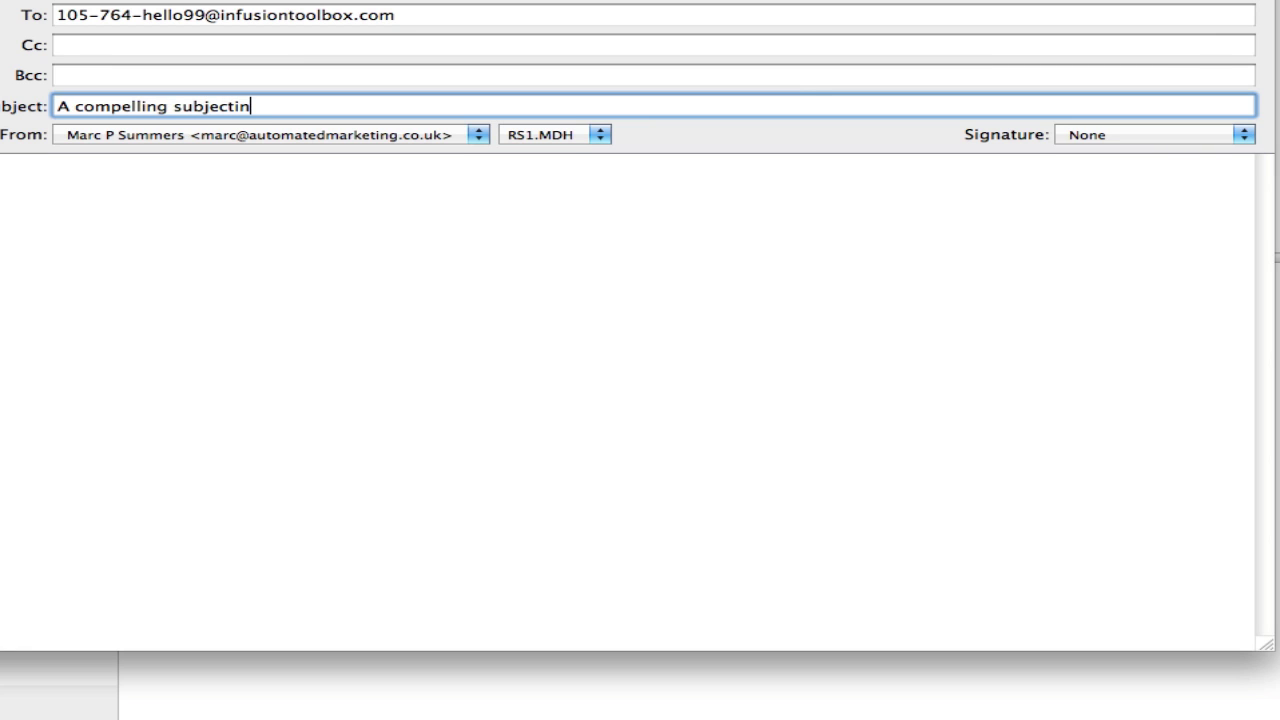
pyautogui.press('BackSpace')
pyautogui.press('BackSpace')
pyautogui.press('BackSpace')
pyautogui.write('...')
# - Insert the AutomatedMarketing signature into the message body
pyautogui.click(163, 229)
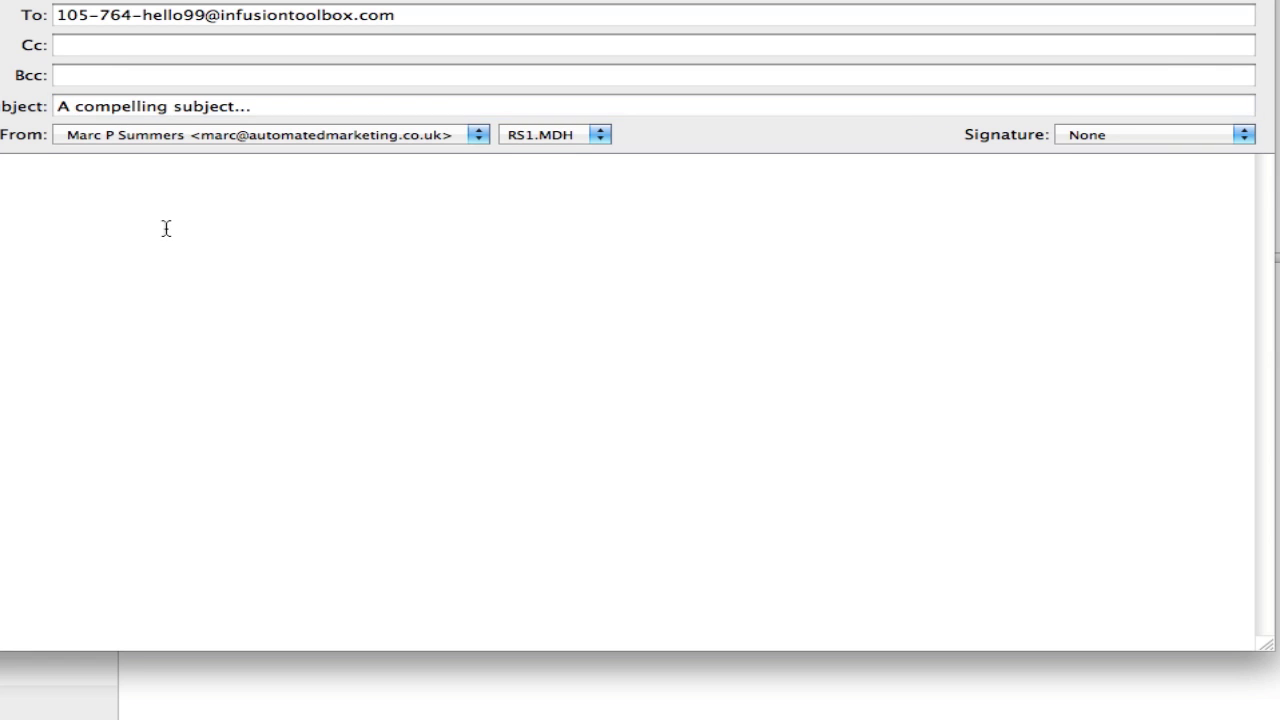
pyautogui.click(1109, 138)
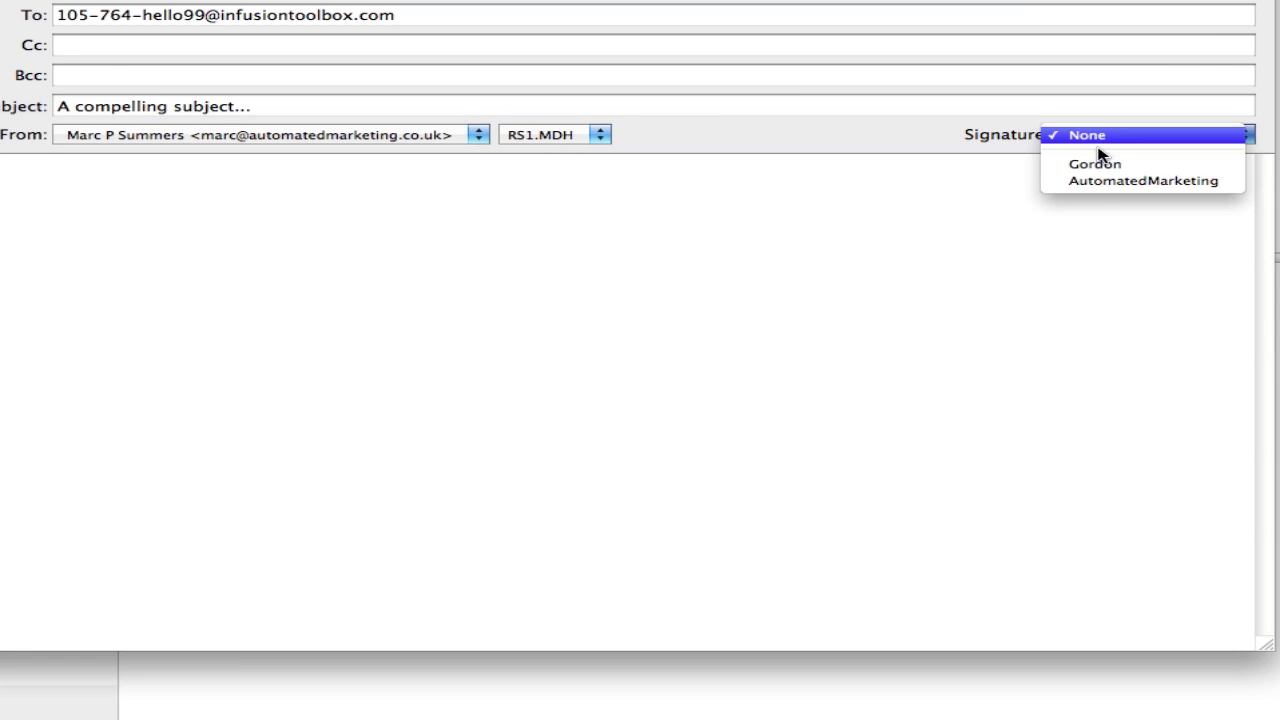
pyautogui.click(1094, 189)
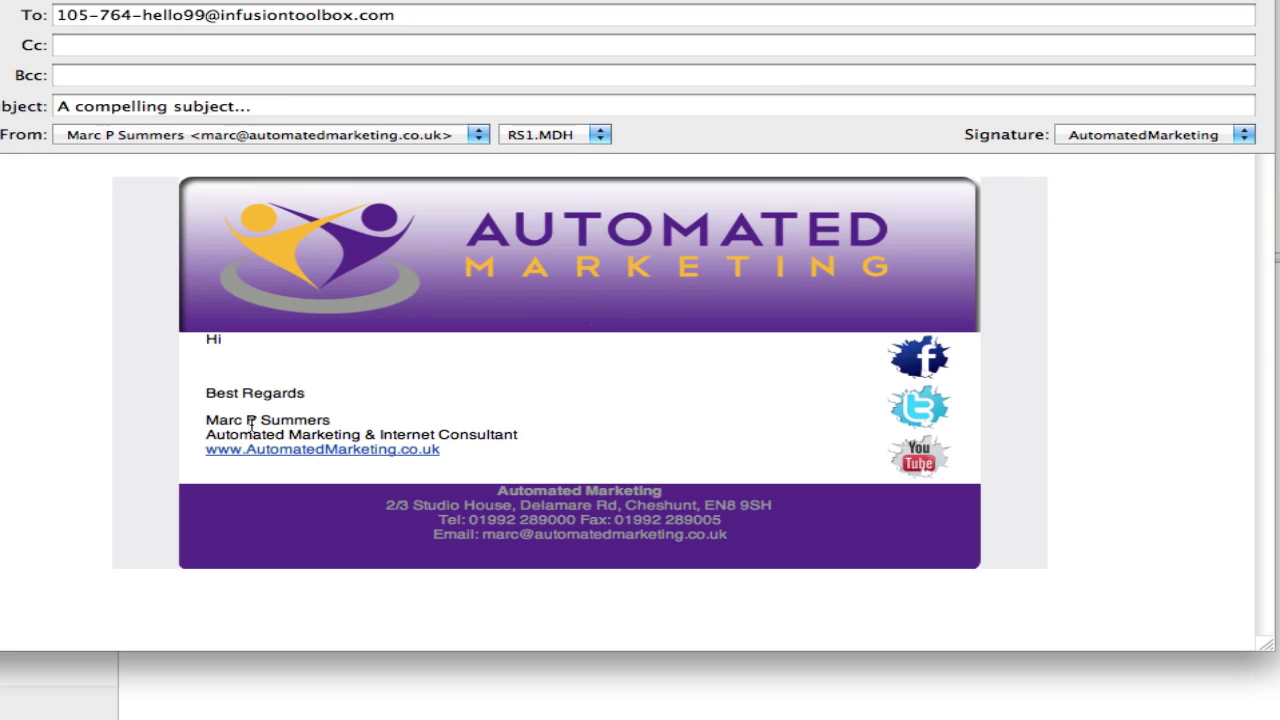
# - Write 'Here is our first email from us via Infusion Toolbox' and 'A nice HTML email sent directly to our contacts', then send
pyautogui.click(226, 366)
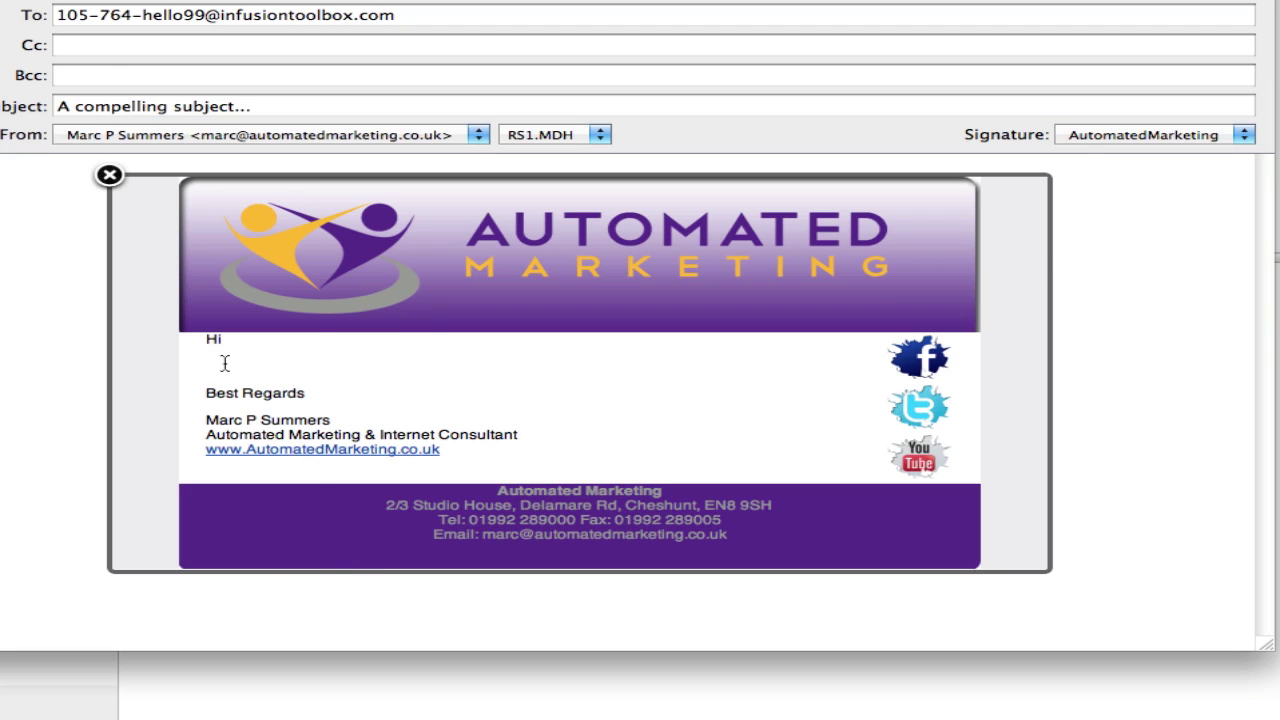
pyautogui.write('Here is our first email fr')
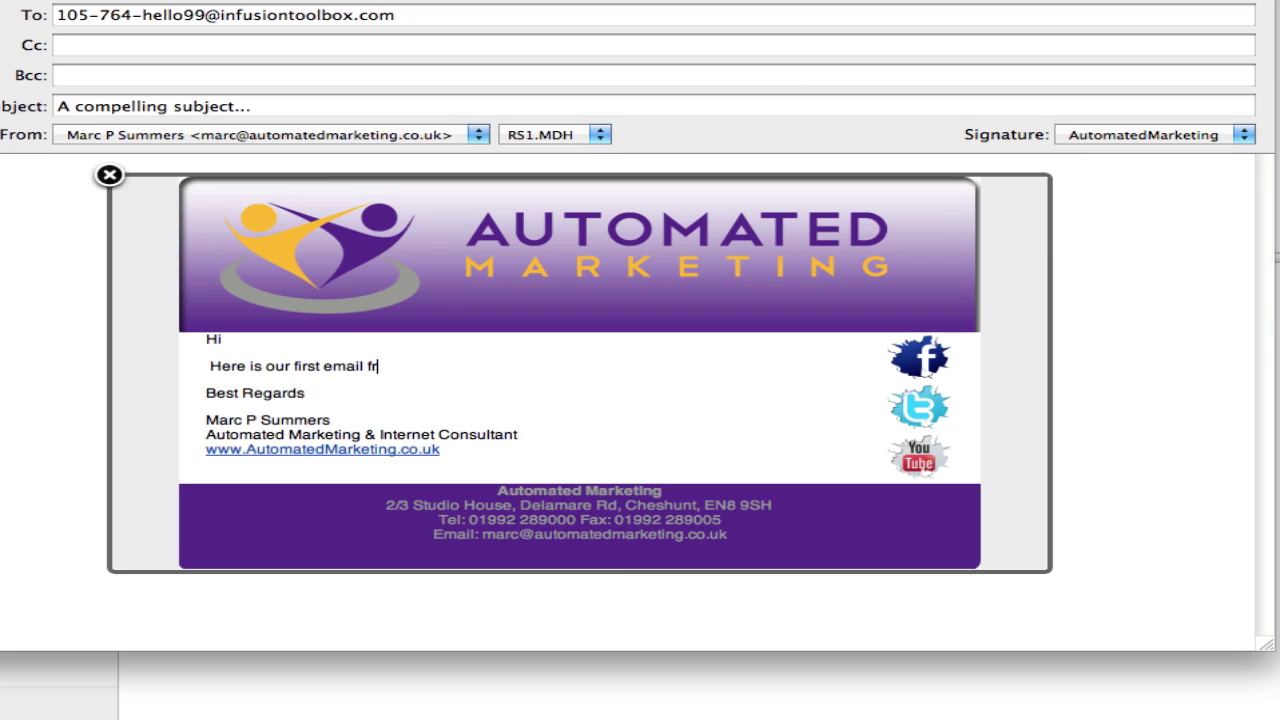
pyautogui.write('om us via Infusi')
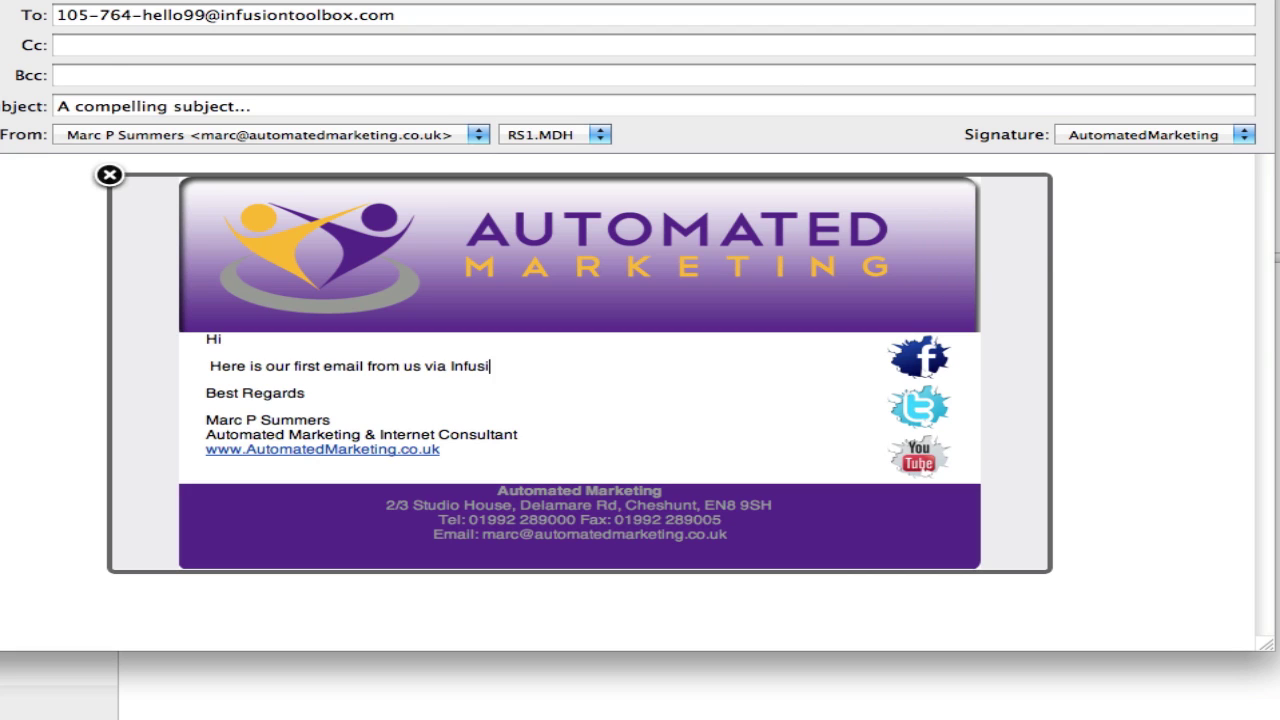
pyautogui.write('on Toolbox')
pyautogui.press('Return')
pyautogui.press('Return')
pyautogui.press('BackSpace')
pyautogui.write('A')
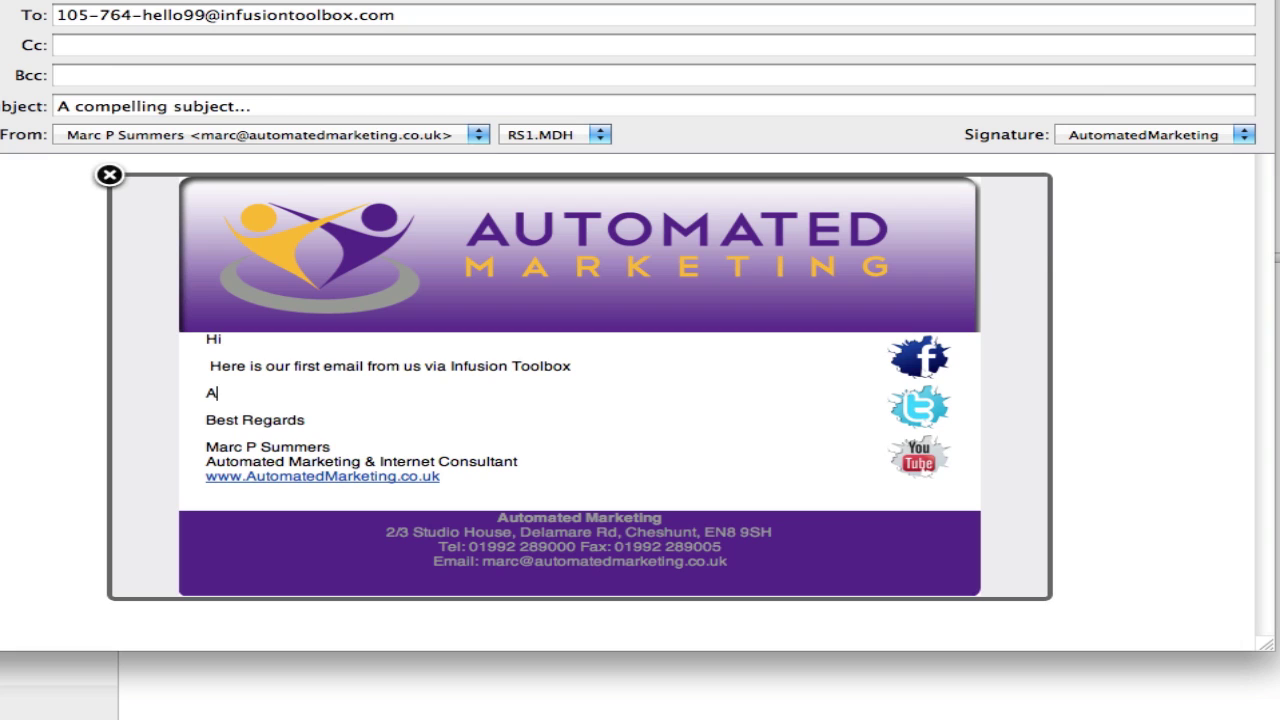
pyautogui.write(' nice HTML email sentidirectly to ')
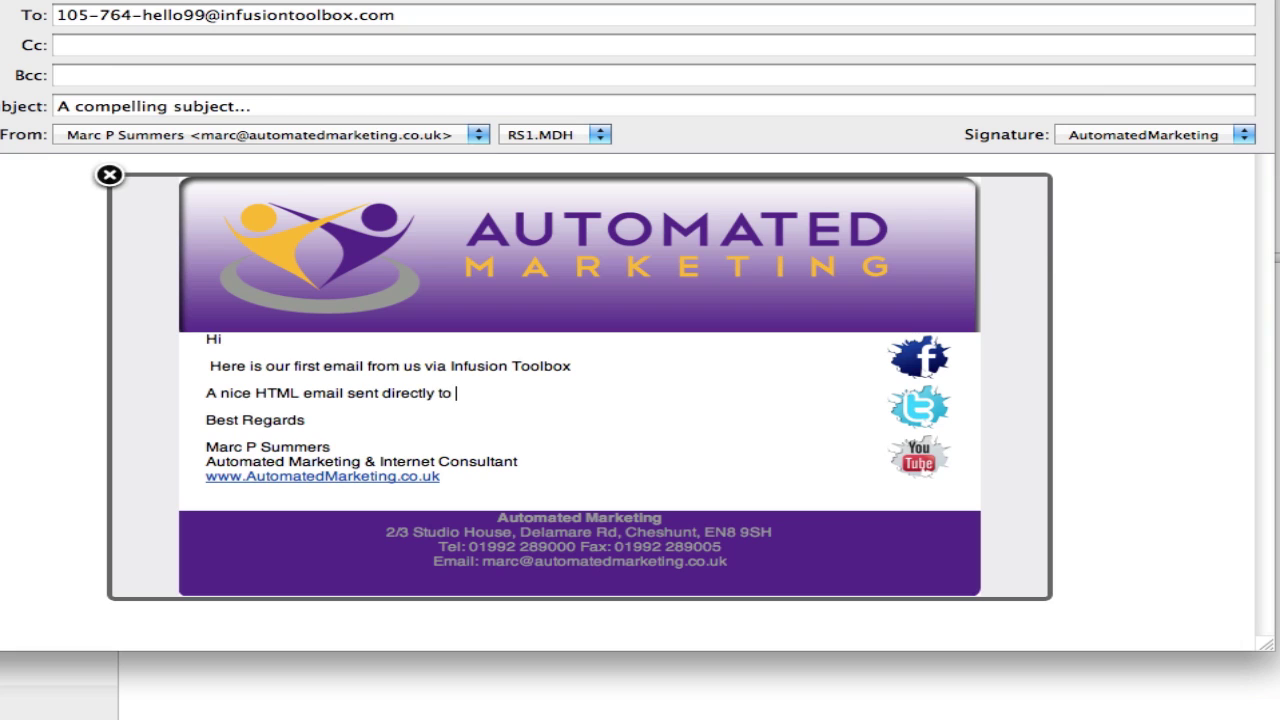
pyautogui.write('our contacts')
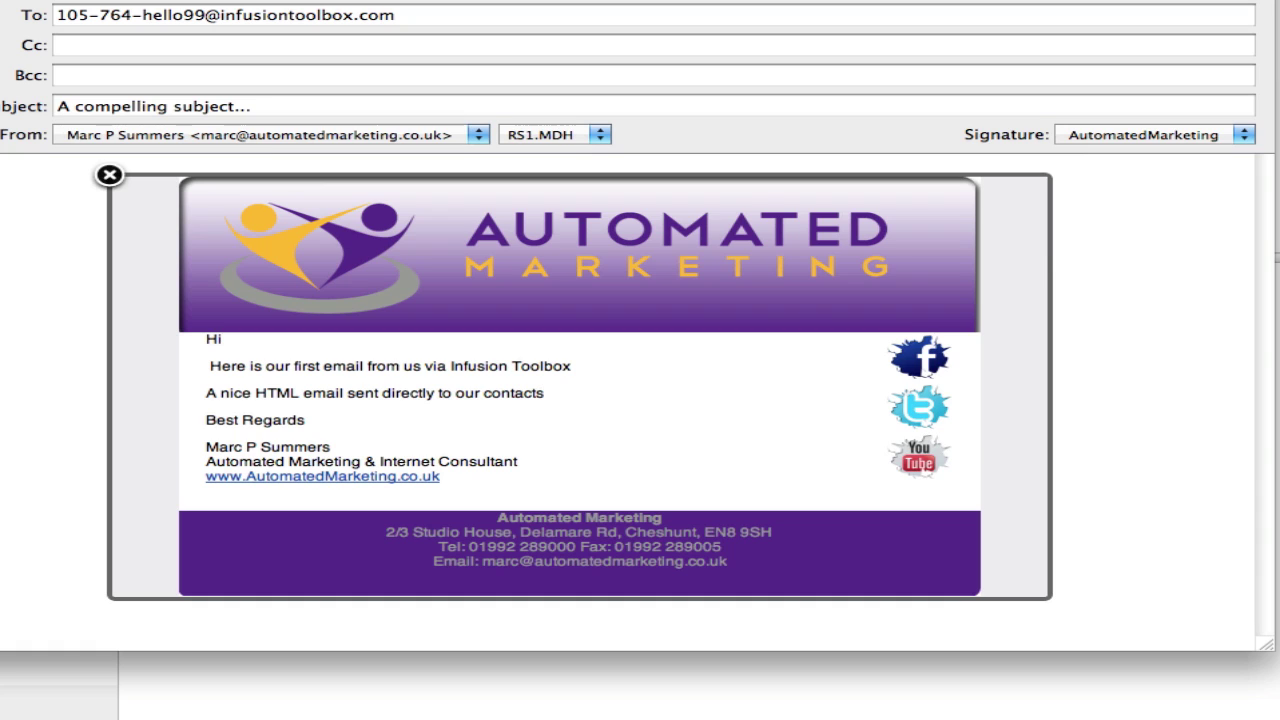
pyautogui.press('super+shift+d')
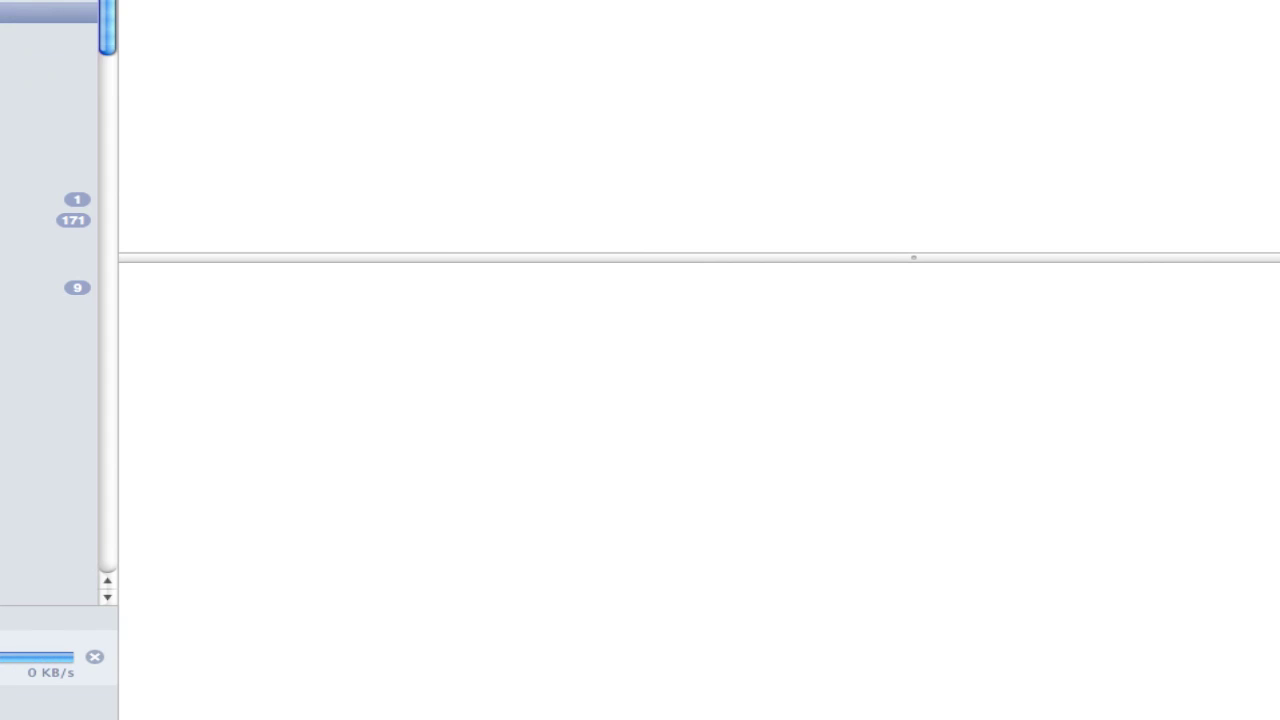
# - Start a new message to the toolbox address with the tag number changed from 456 to 764
pyautogui.press('super+n')
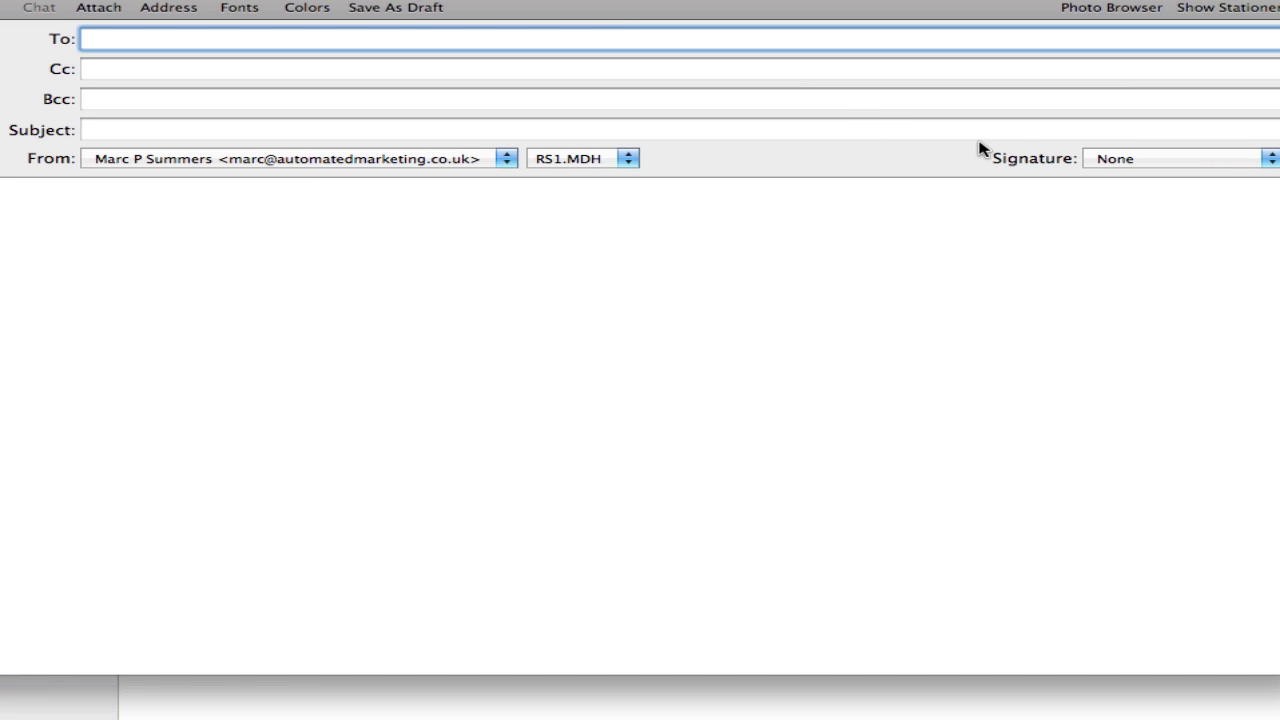
pyautogui.press('super+v')
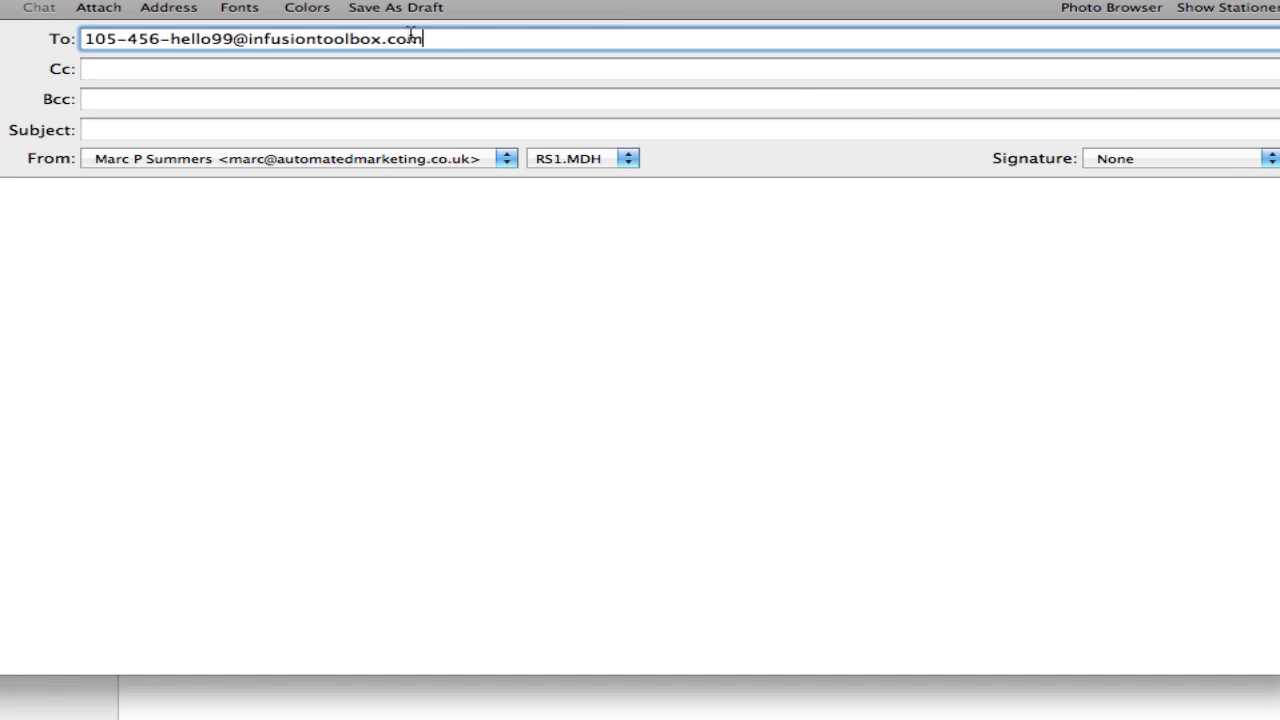
pyautogui.doubleClick(145, 40)
pyautogui.write('764')
pyautogui.press('super+Tab')
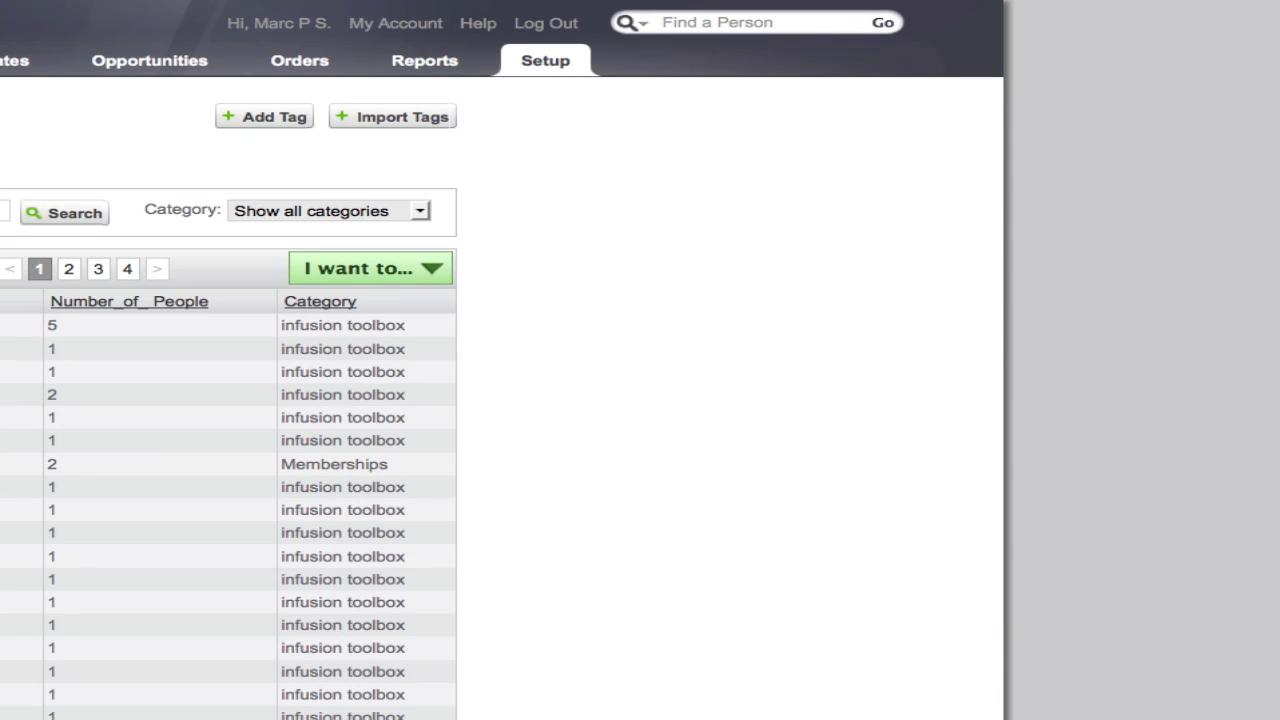
pyautogui.press('super+Tab')
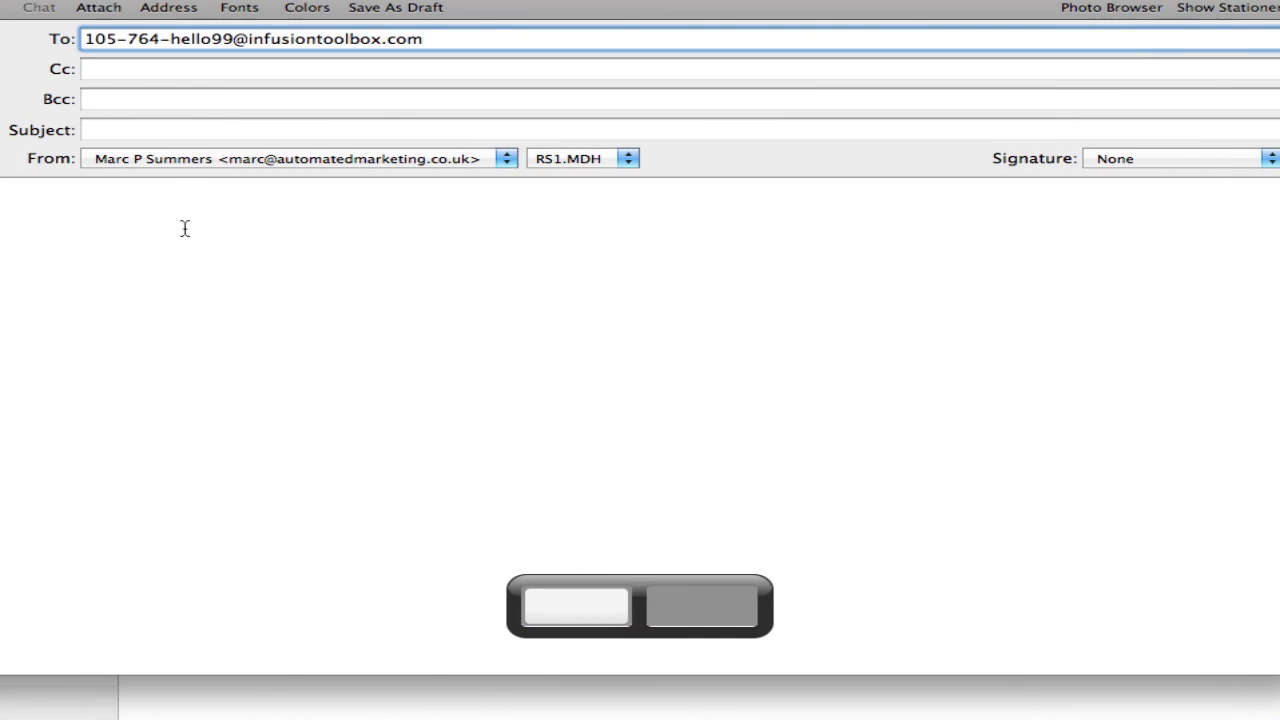
# - Give it the subject 'Another test with another template' and the Gordon signature
pyautogui.click(143, 131)
pyautogui.write('Another test ')
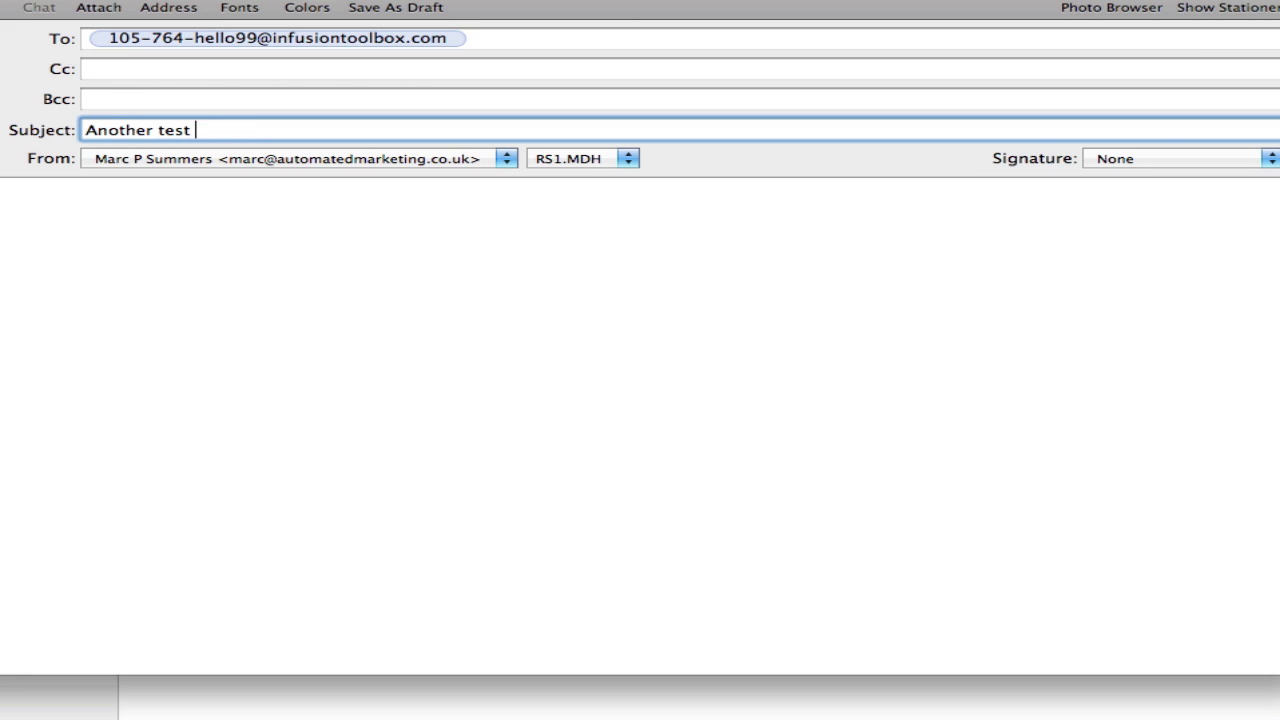
pyautogui.write('with another ')
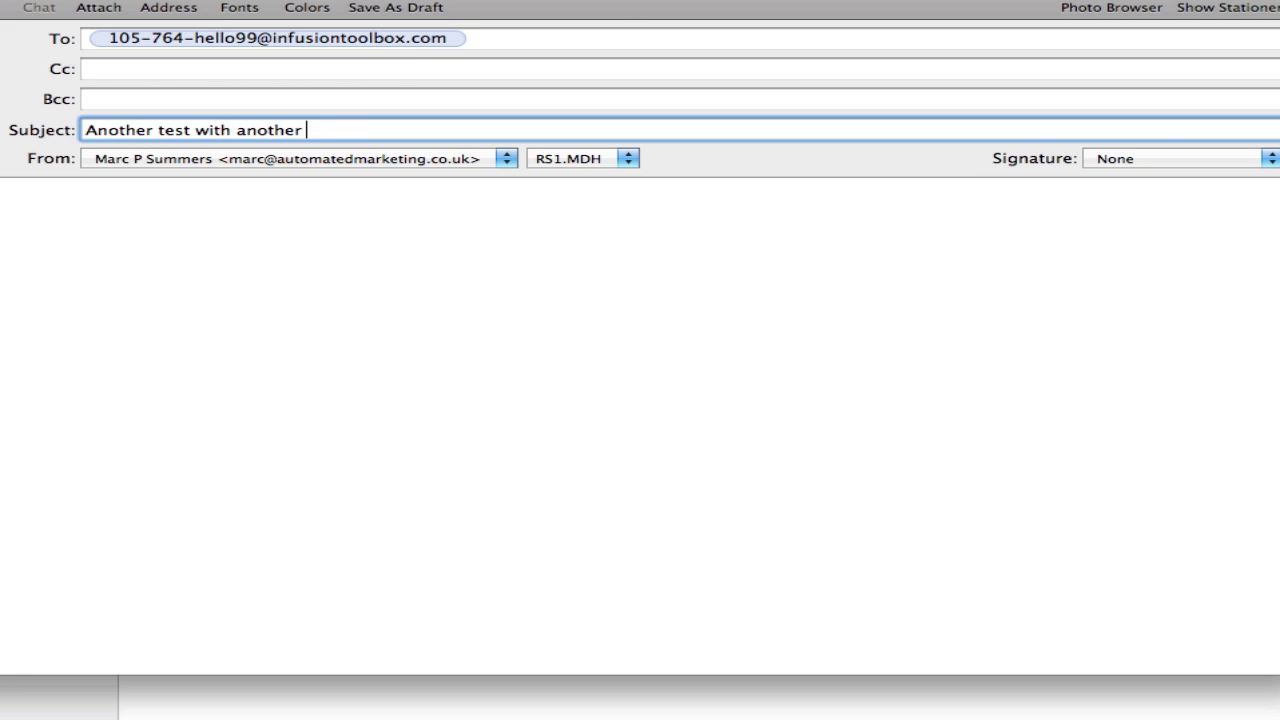
pyautogui.write('template')
pyautogui.click(428, 283)
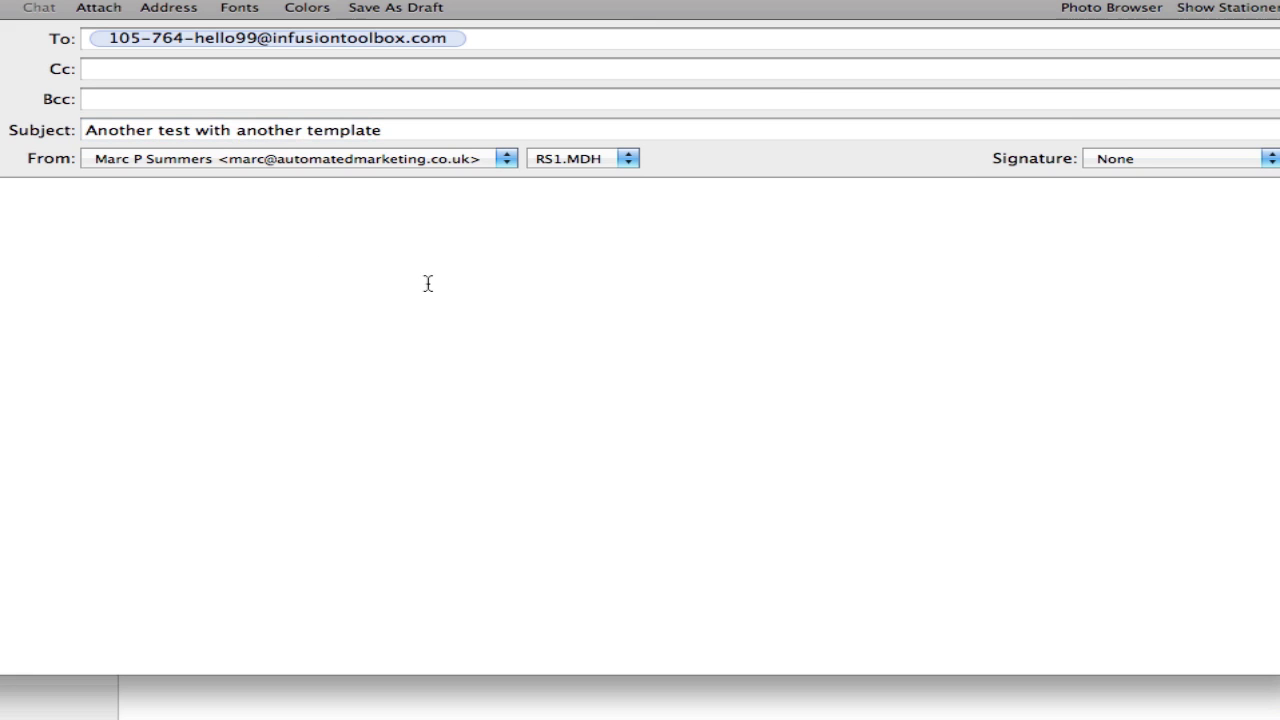
pyautogui.click(1157, 157)
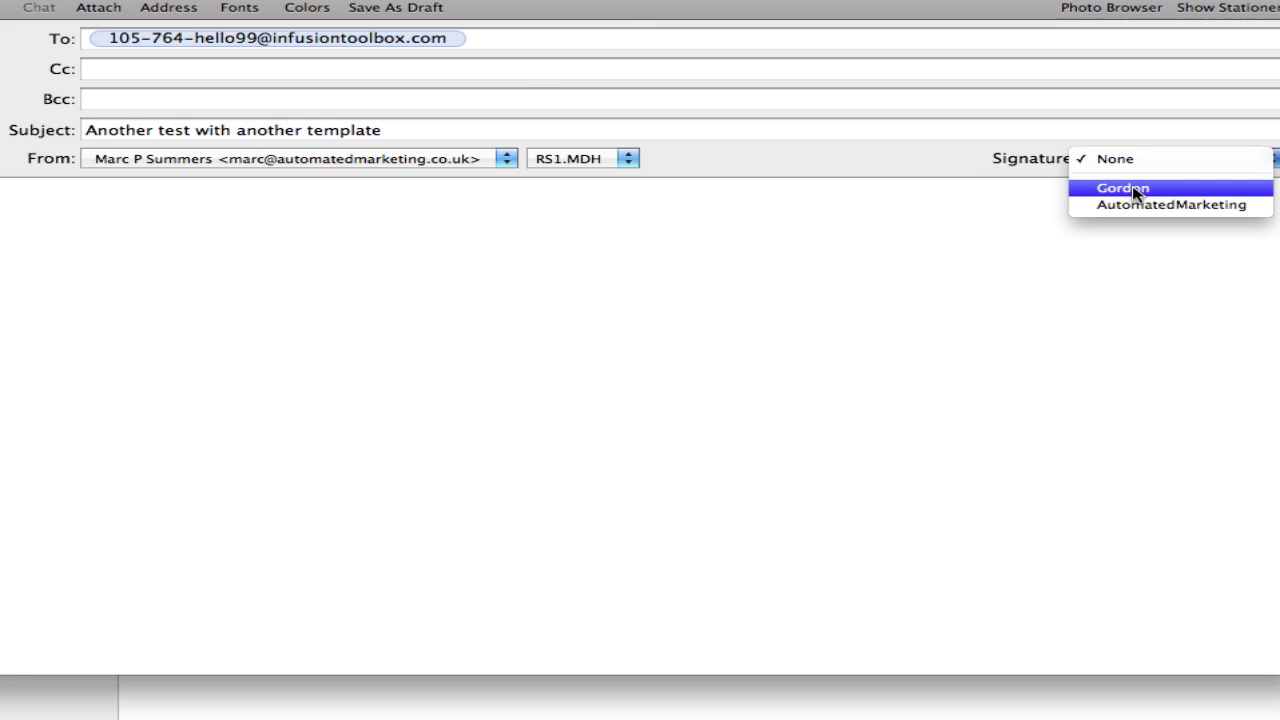
pyautogui.click(1136, 193)
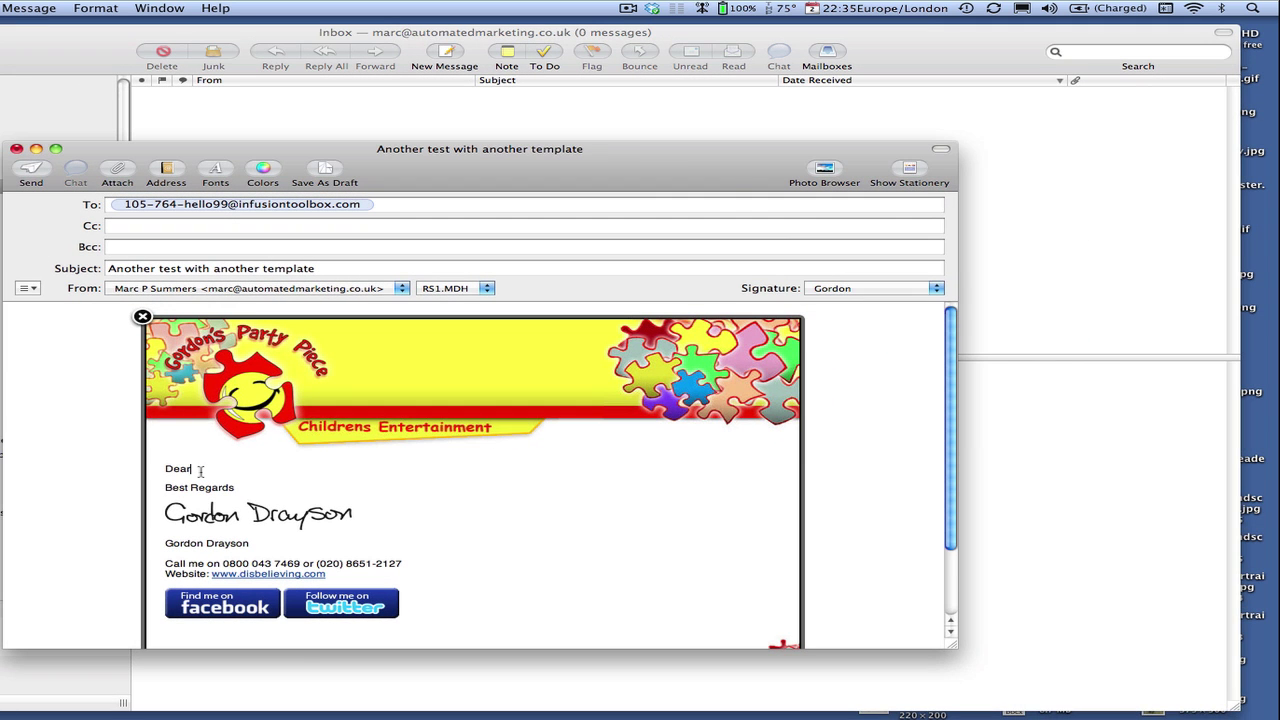
# - Replace the greeting 'Dear' with filler text and send the email
pyautogui.click(234, 474)
pyautogui.press('BackSpace')
pyautogui.press('BackSpace')
pyautogui.press('BackSpace')
pyautogui.press('BackSpace')
pyautogui.write('kjklj')
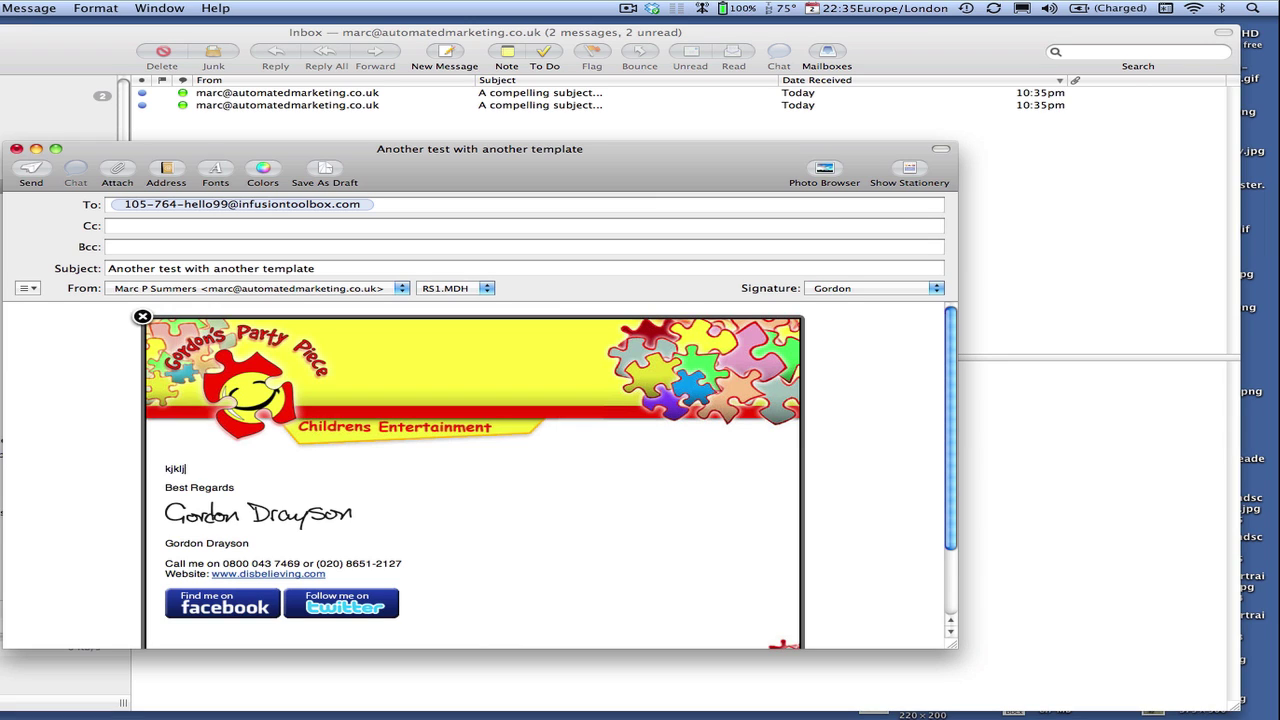
pyautogui.write('dskljdskl jds kdsj kldjs kldjslkdsj lkdsj')
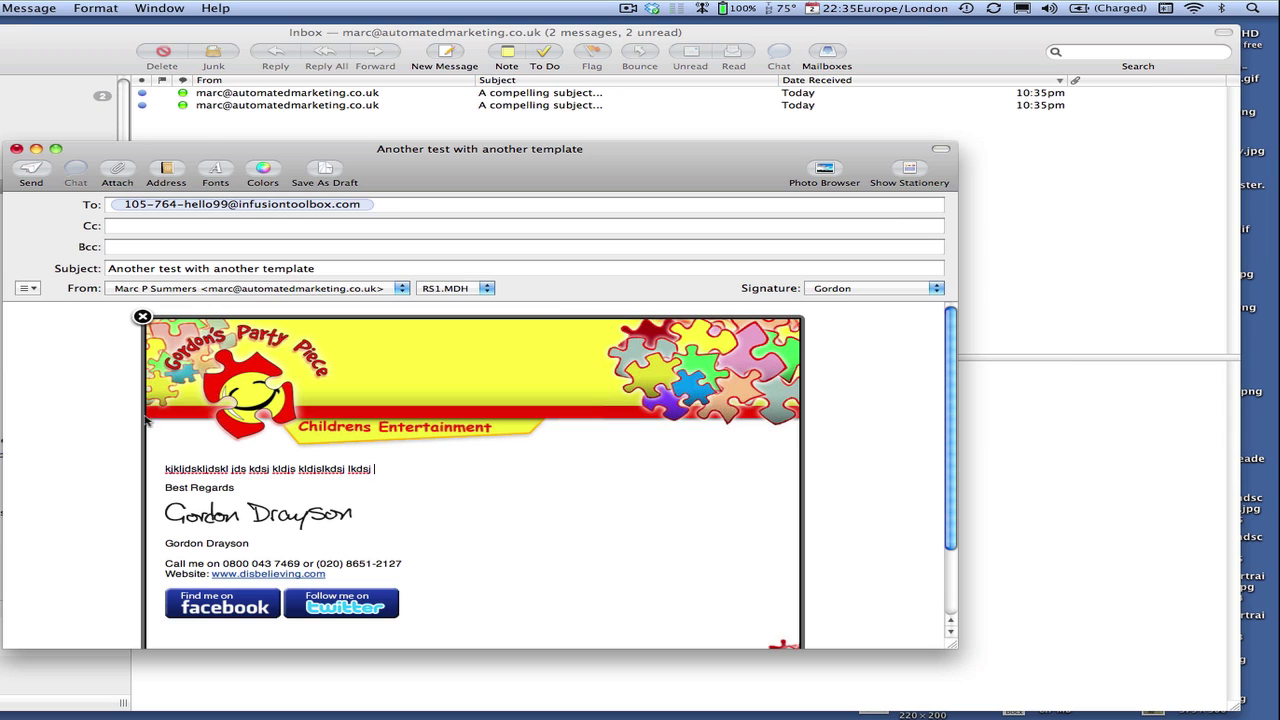
pyautogui.click(30, 172)
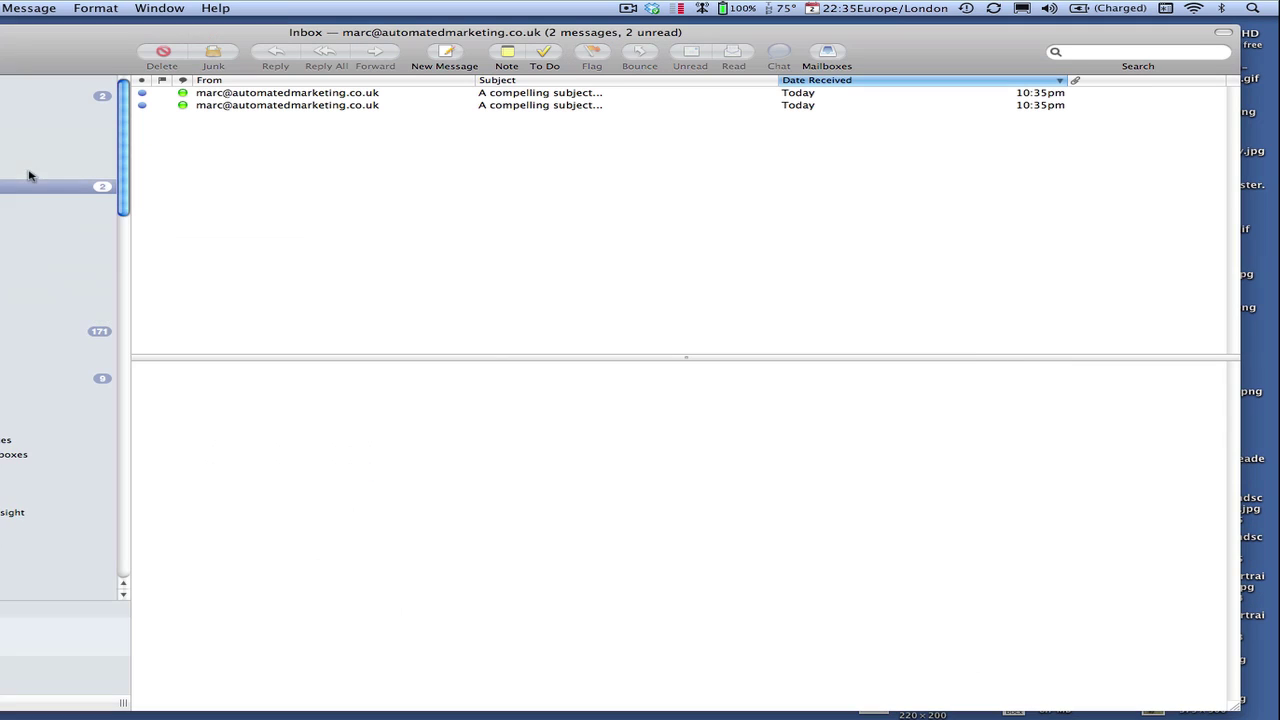
# - Compare the two received 'A compelling subject...' emails and scroll to the Infusionsoft footer
pyautogui.click(375, 106)
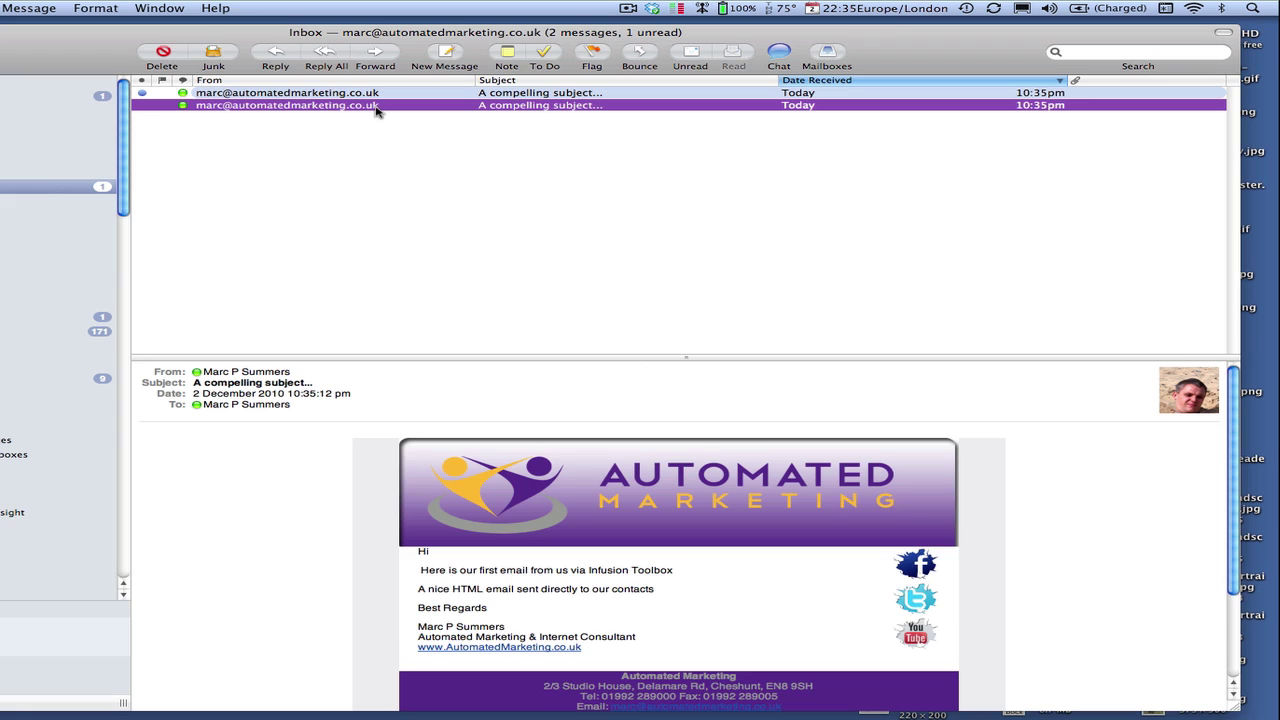
pyautogui.press('Up')
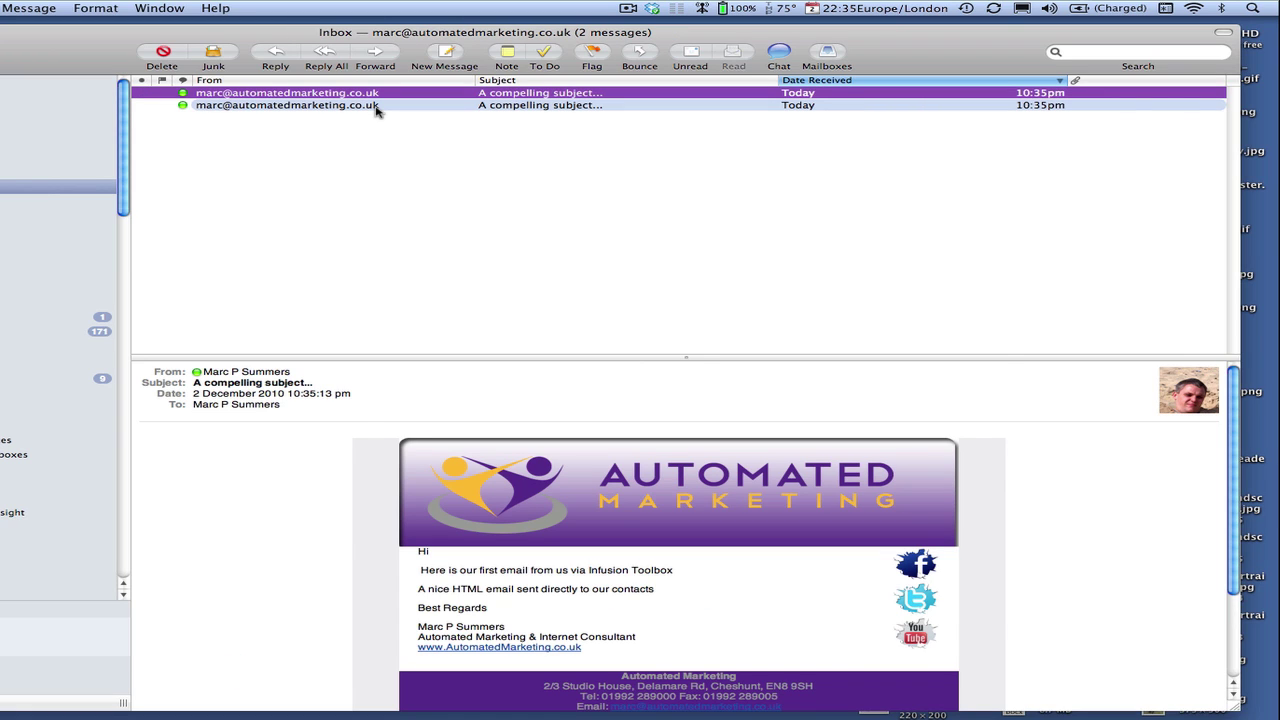
pyautogui.press('Down')
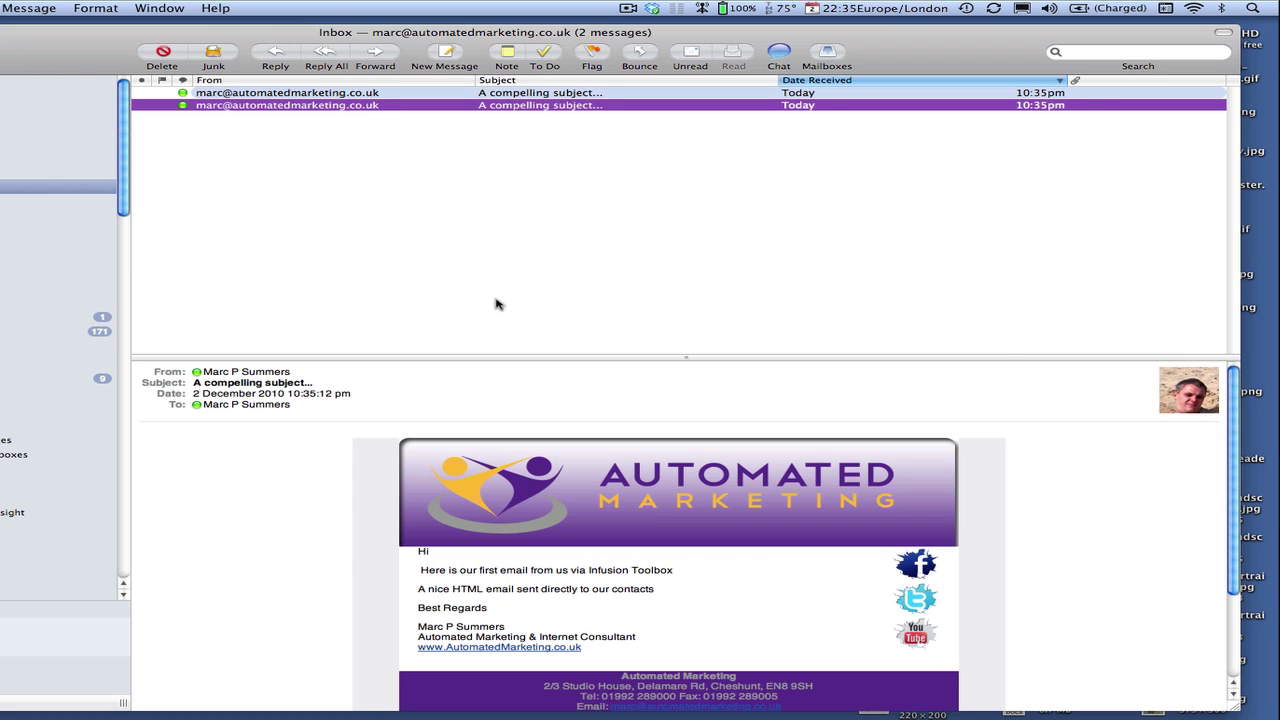
pyautogui.press('Up')
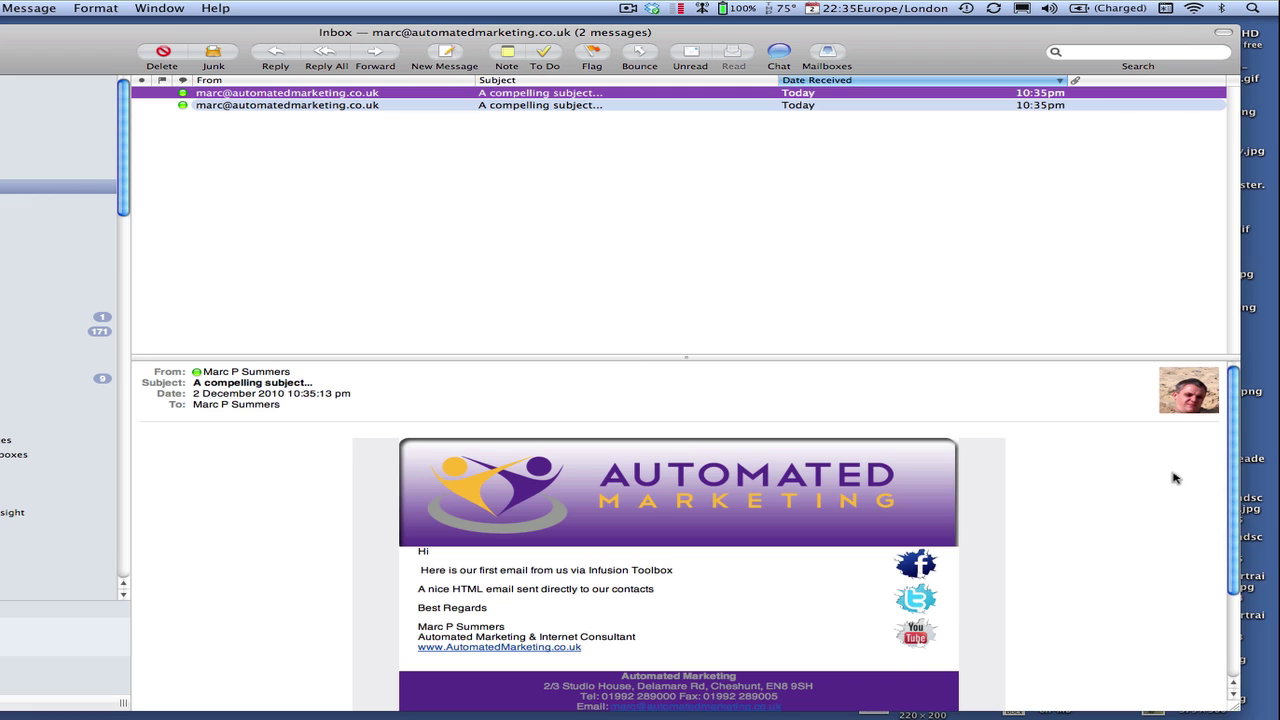
pyautogui.scroll(-3, 1224, 500)
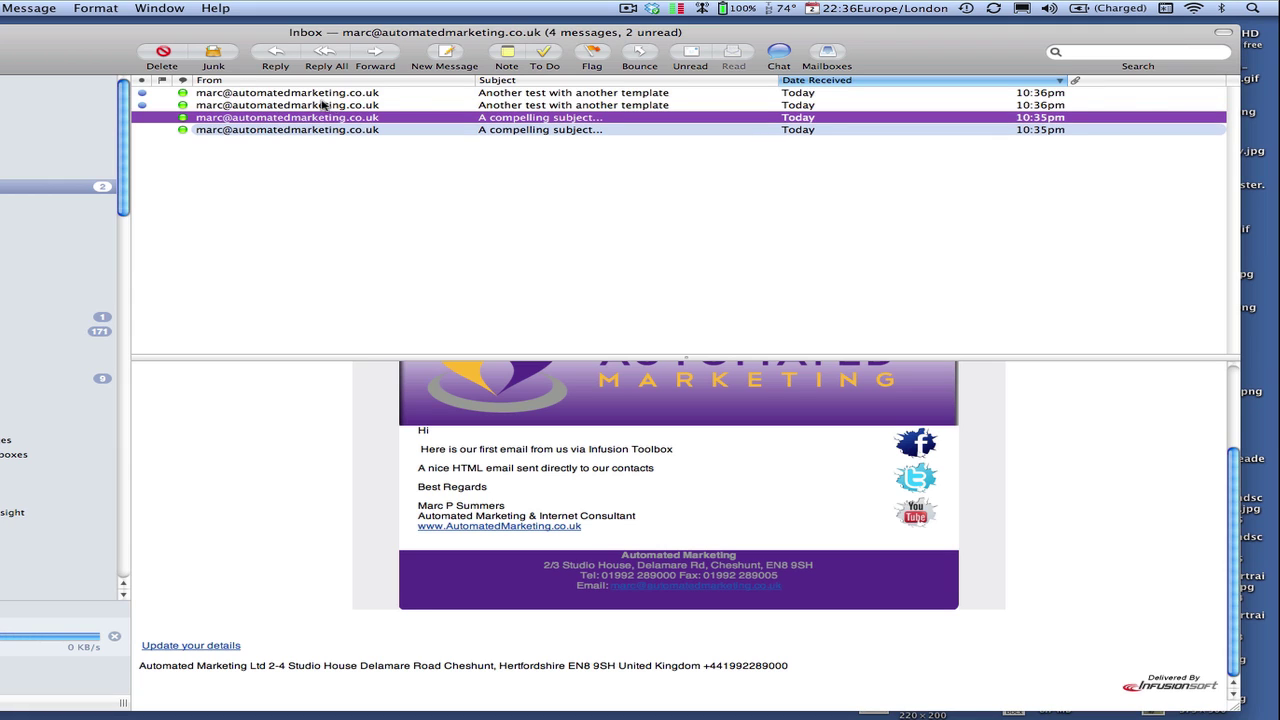
# - View both received 'Another test with another template' emails with the Gordon's Party Piece banner
pyautogui.click(510, 105)
pyautogui.press('Up')
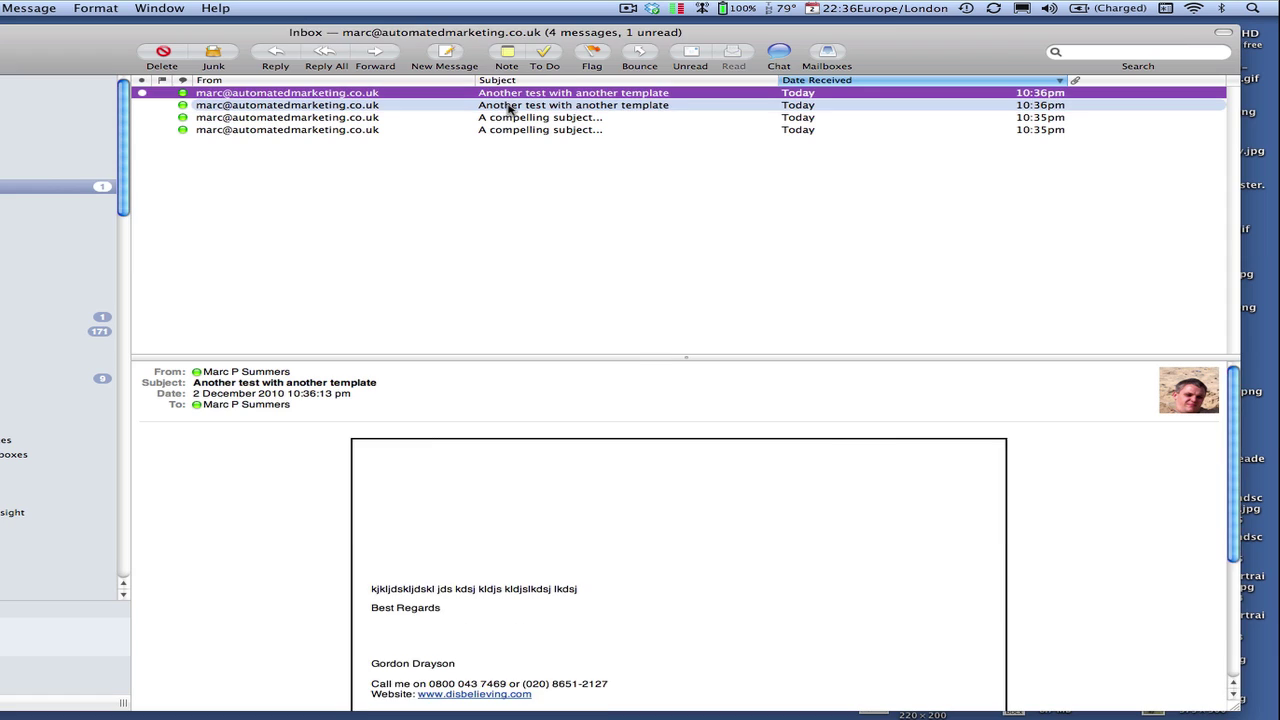
pyautogui.click(508, 106)
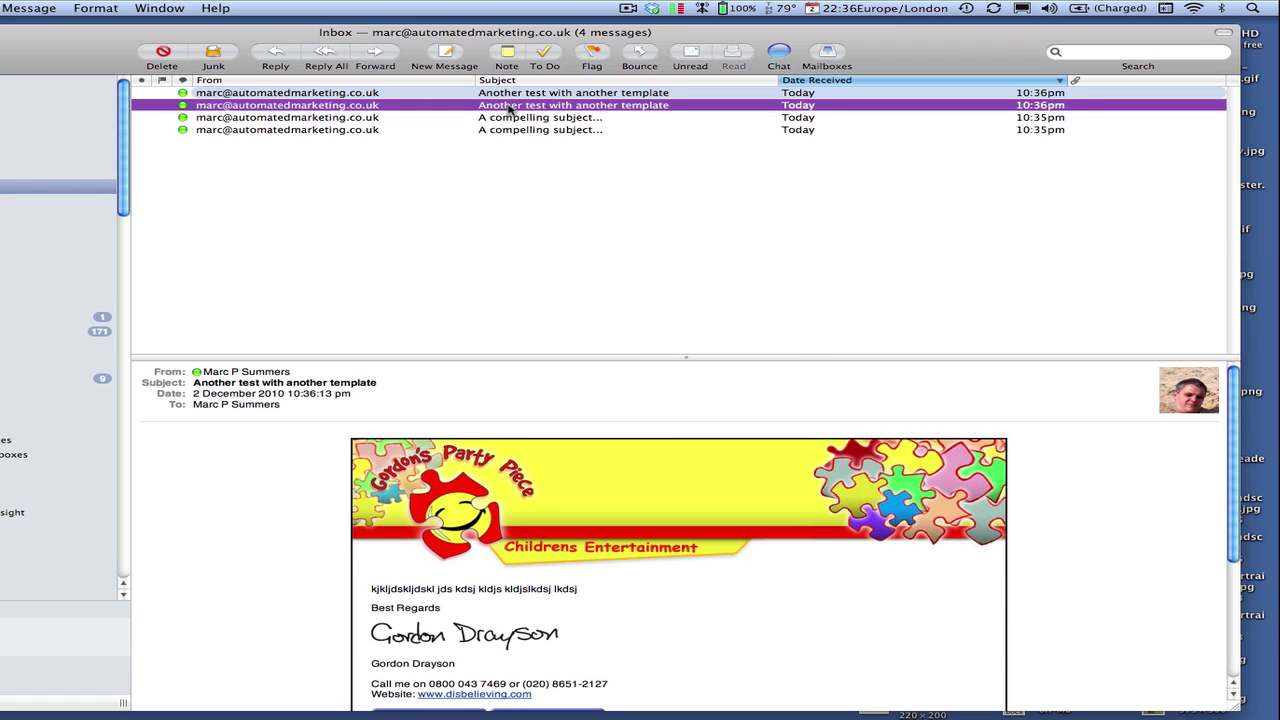
pyautogui.press('Up')
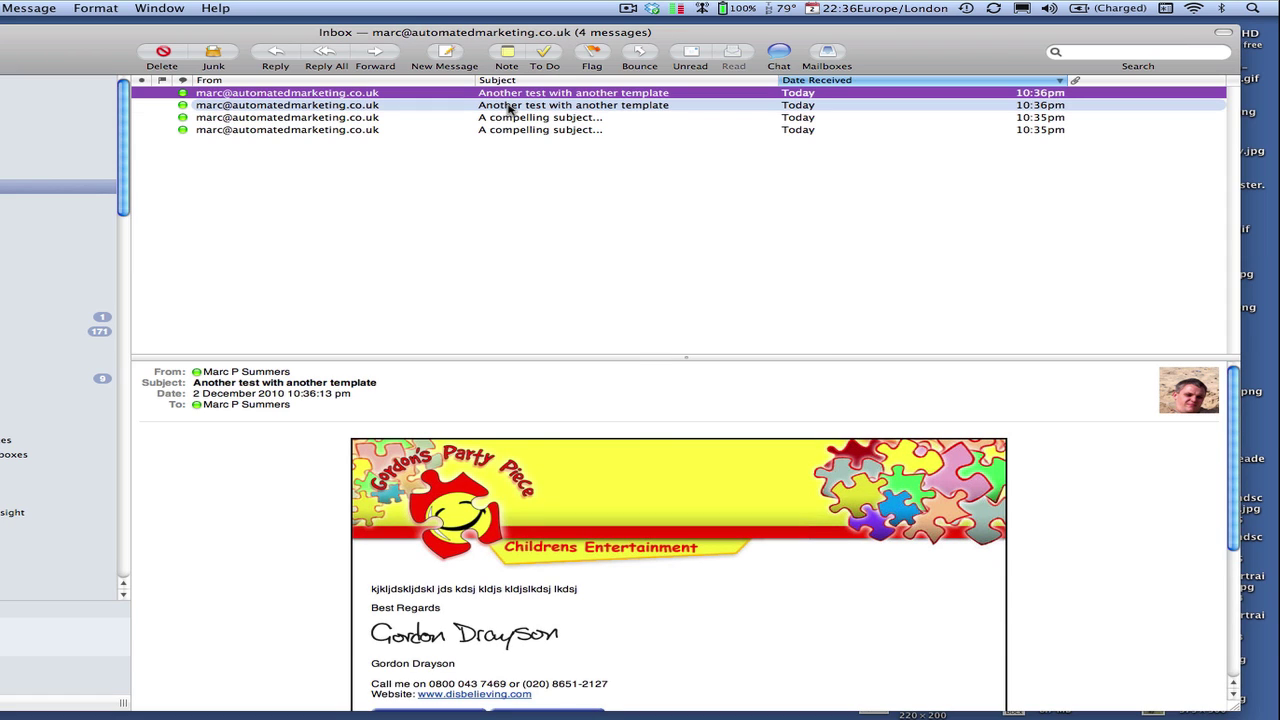